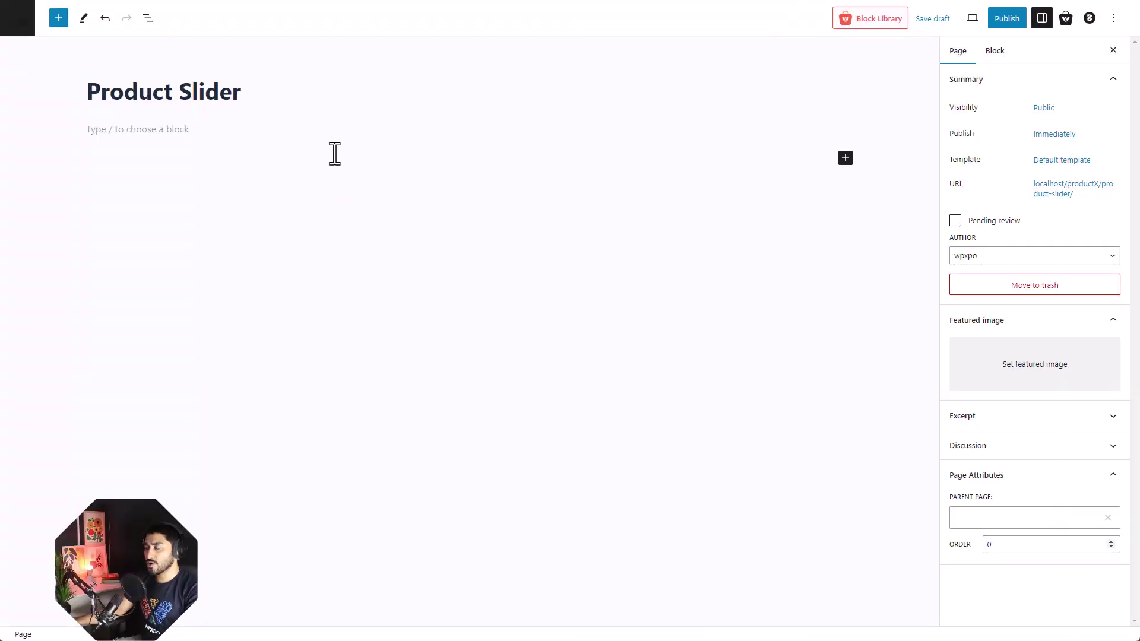
Search the block library for 'Product slider' and place Product Slider 1 under the page title
{"action": "left_click", "coordinate": [65, 21]}
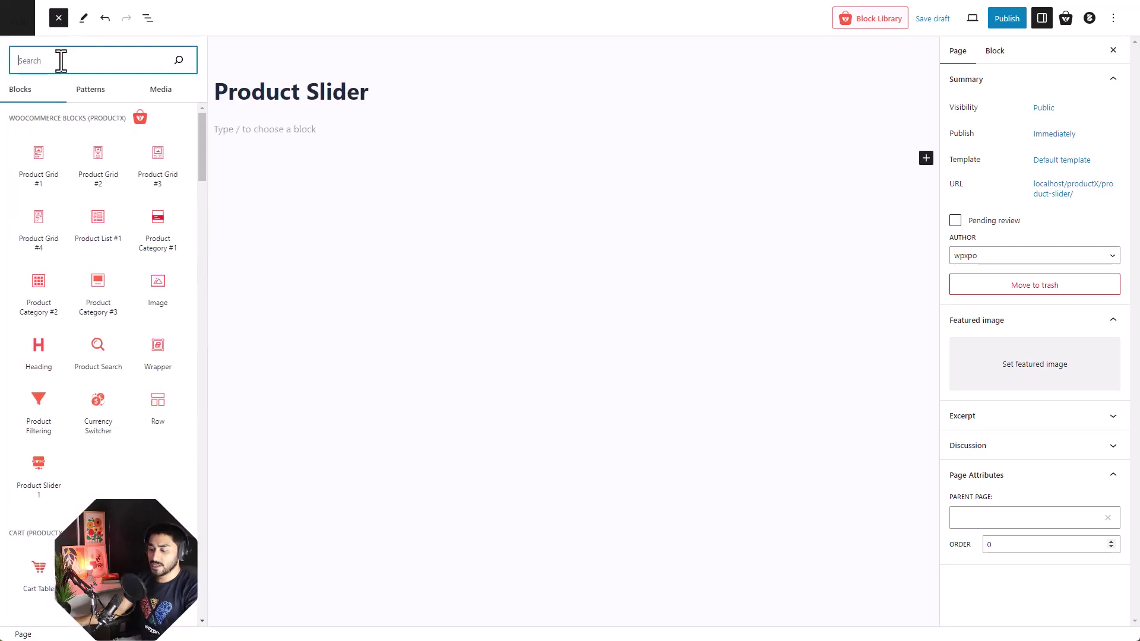
{"action": "type", "text": "Prod"}
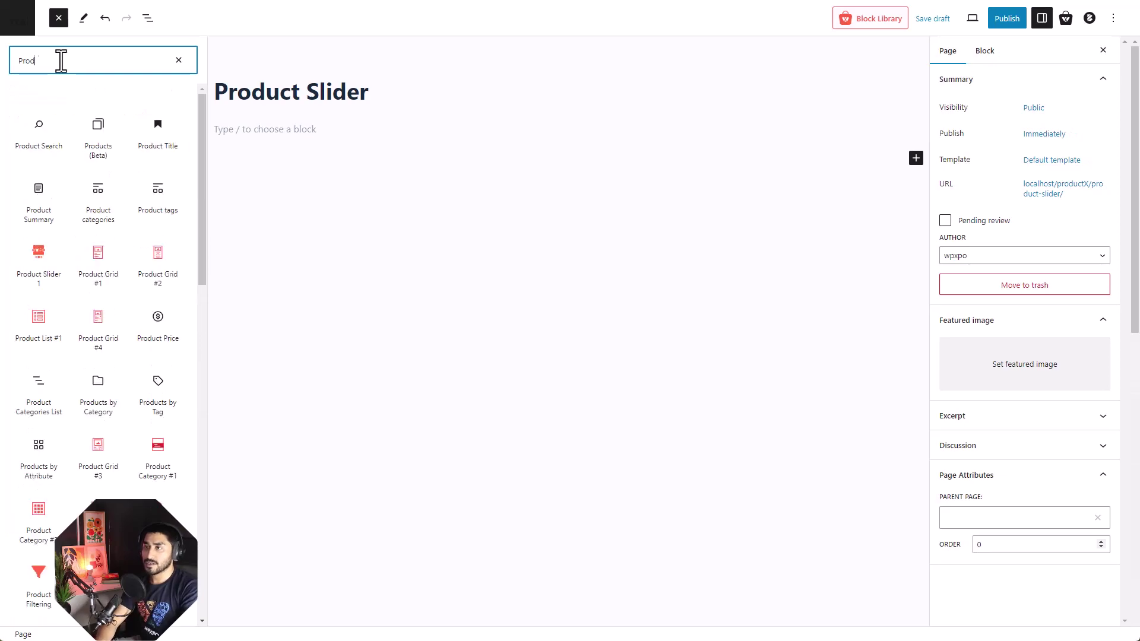
{"action": "type", "text": "uct slider"}
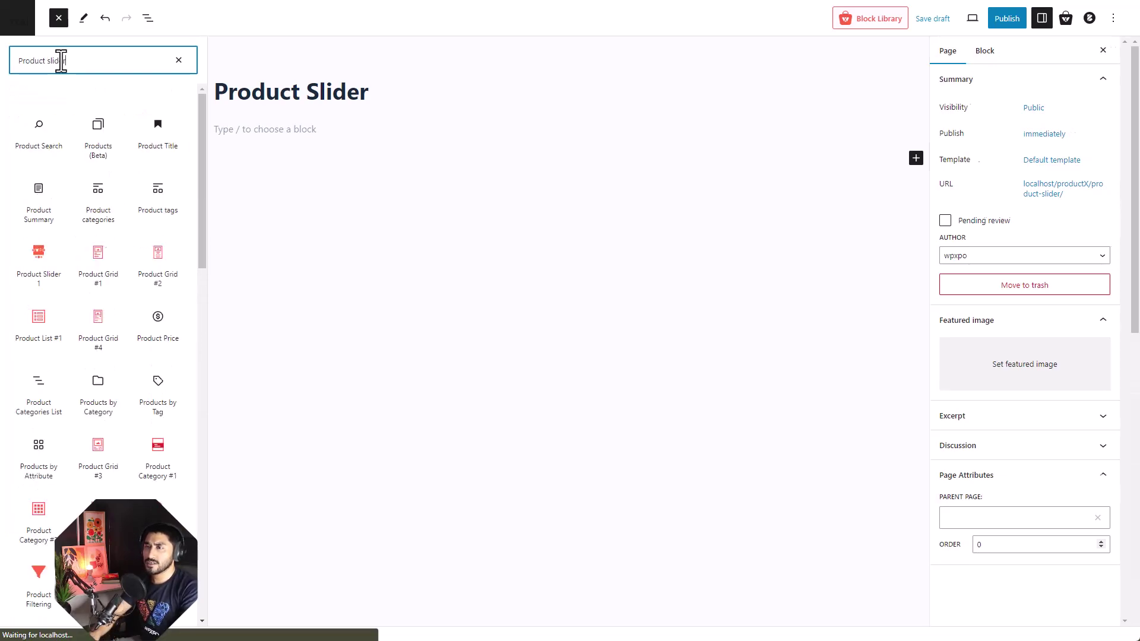
{"action": "mouse_move", "coordinate": [60, 159]}
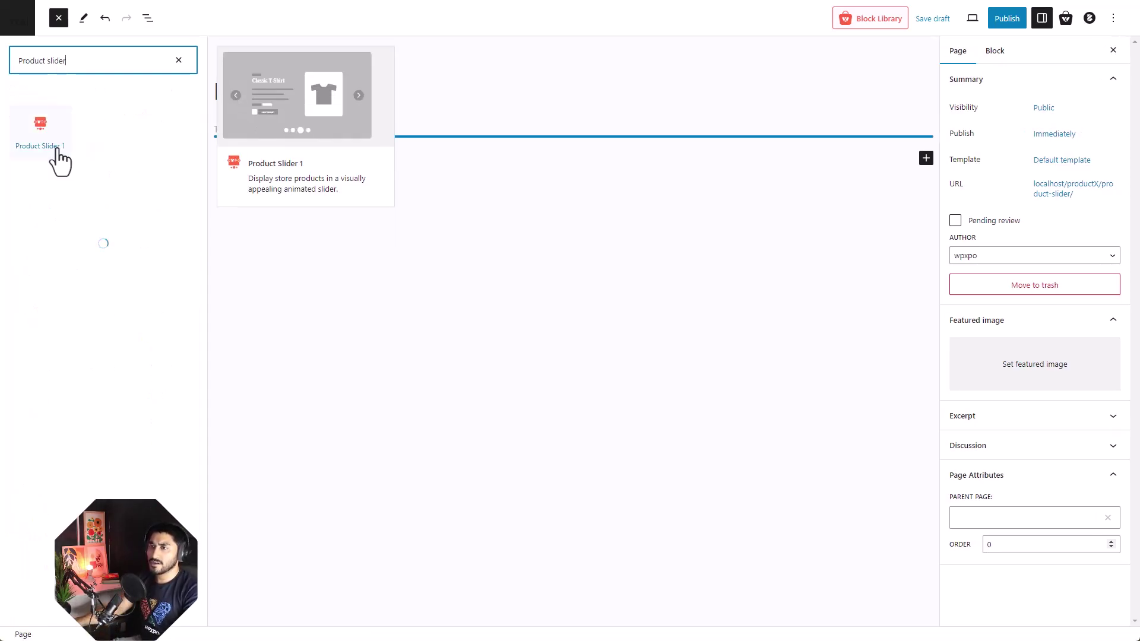
{"action": "left_click_drag", "start_coordinate": [58, 158], "coordinate": [430, 138]}
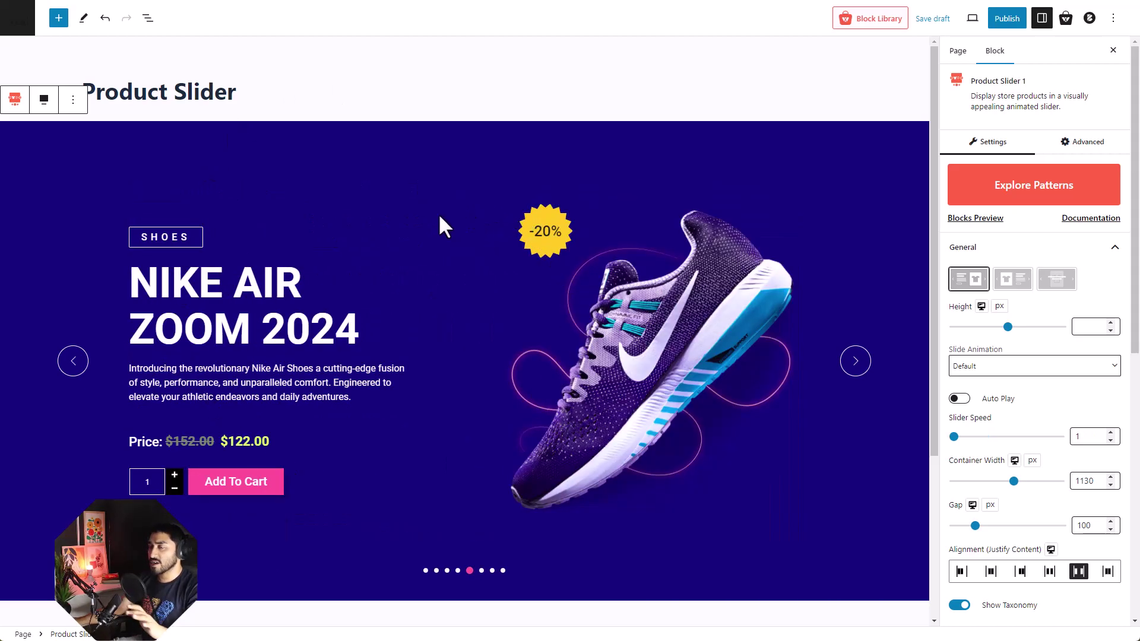
{"action": "scroll", "coordinate": [1053, 213], "scroll_direction": "down", "scroll_amount": 5}
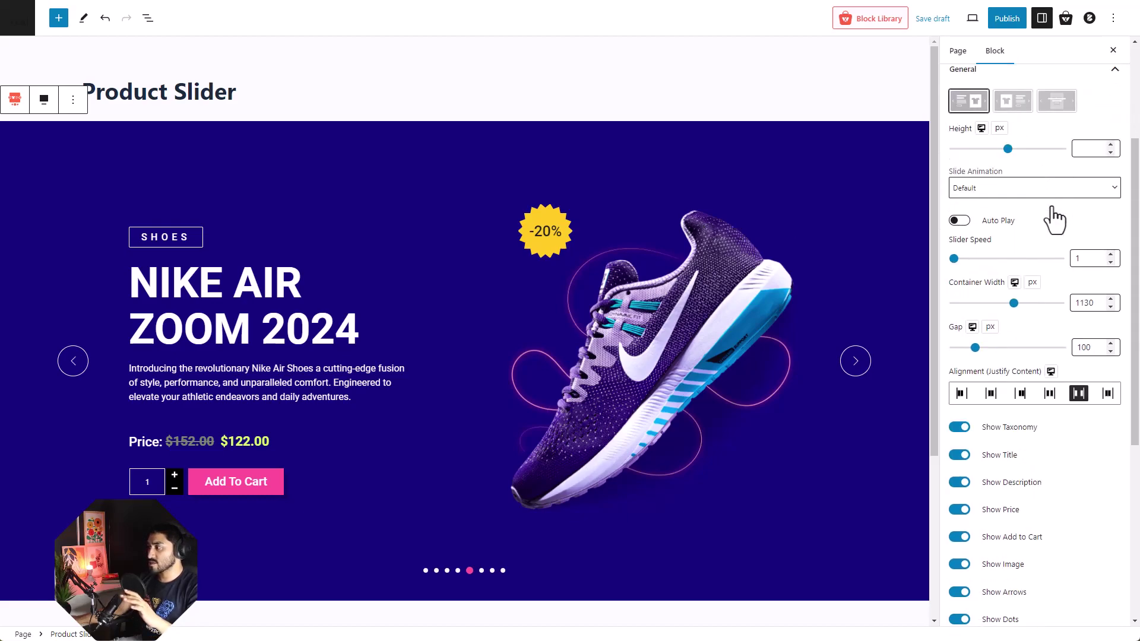
{"action": "scroll", "coordinate": [1055, 220], "scroll_direction": "down", "scroll_amount": 1}
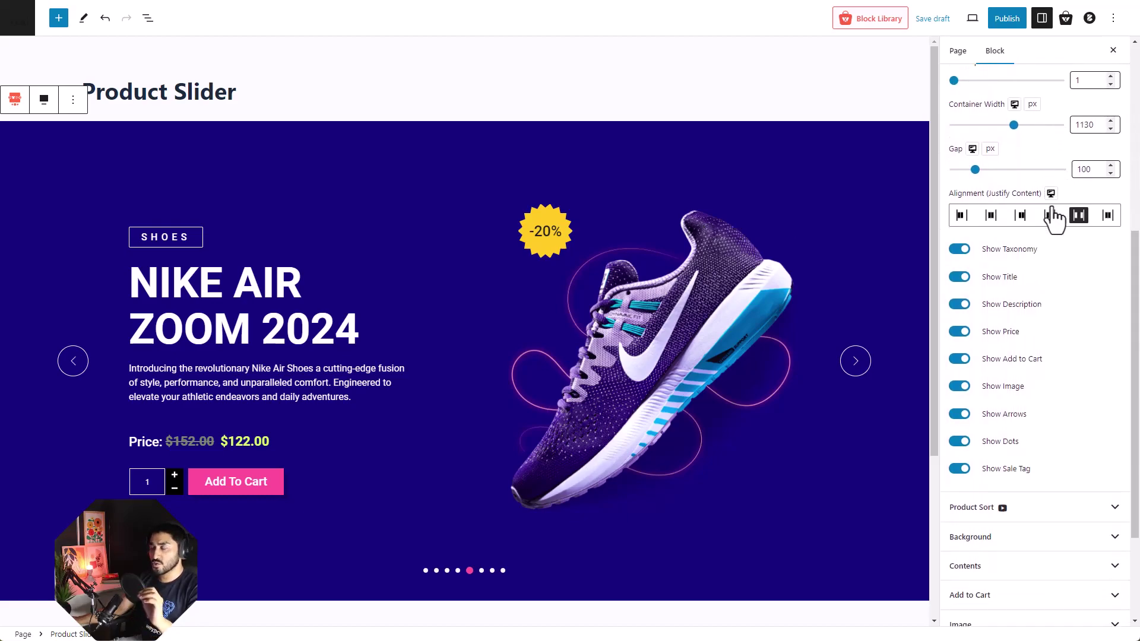
{"action": "scroll", "coordinate": [1055, 218], "scroll_direction": "up", "scroll_amount": 6}
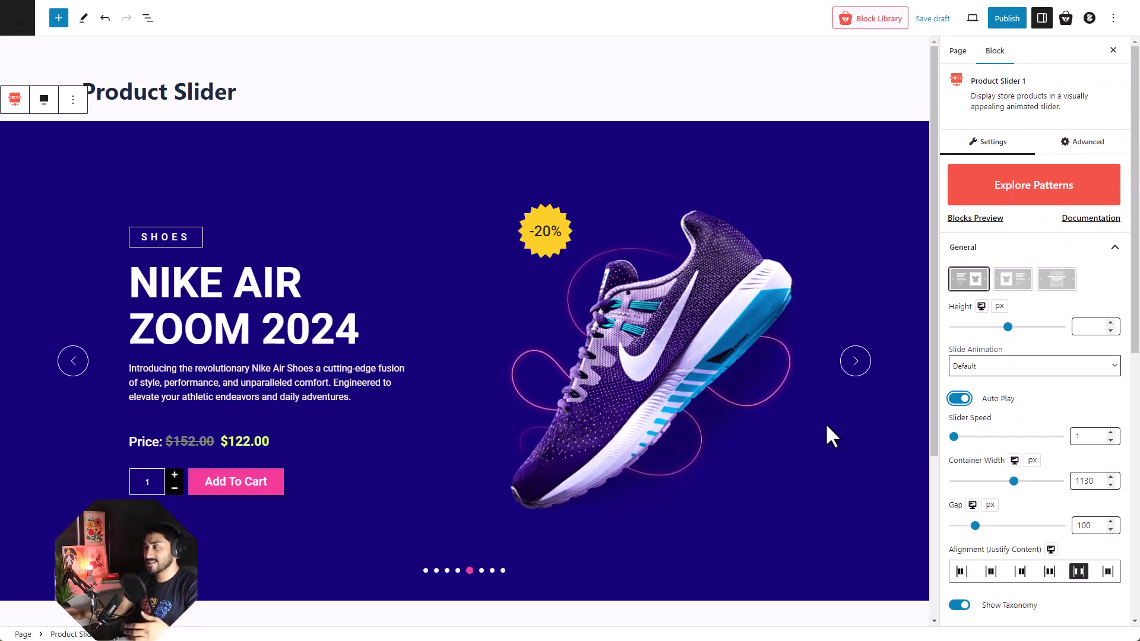
Import the Product Slider #1 – Preset Design 5 pattern and preview its next two slides
{"action": "left_click", "coordinate": [1002, 188]}
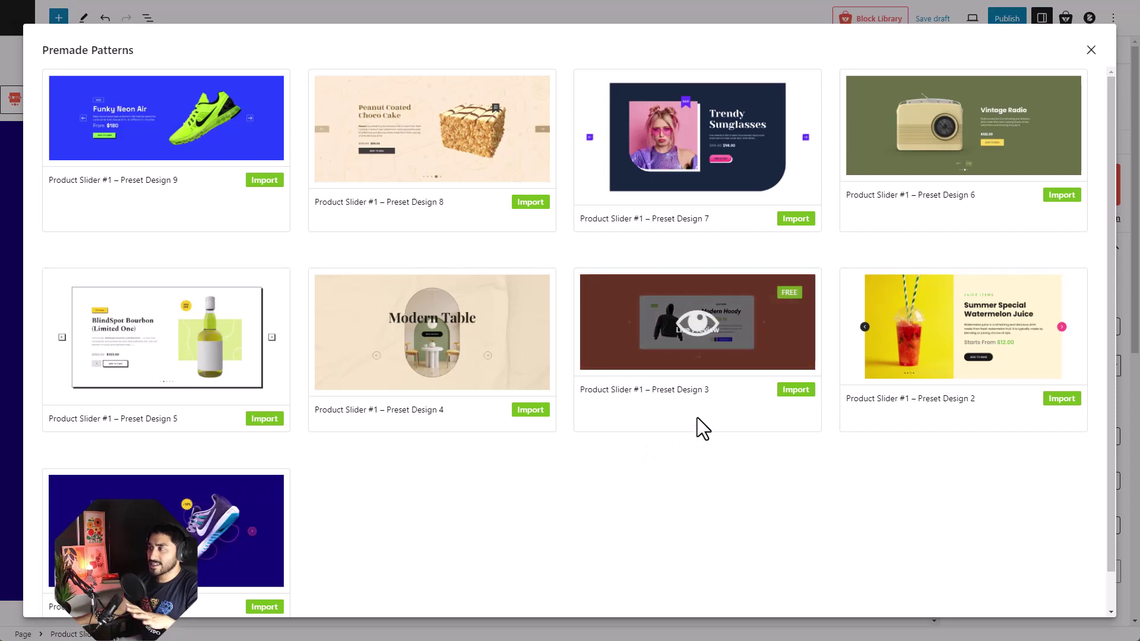
{"action": "left_click", "coordinate": [268, 420]}
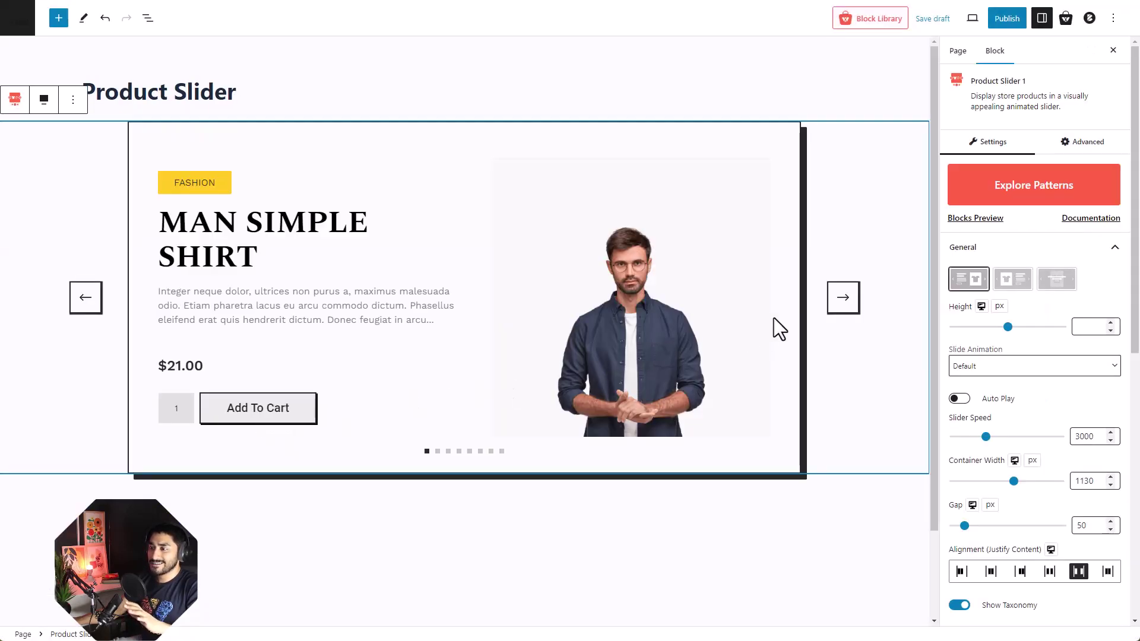
{"action": "left_click", "coordinate": [852, 307]}
{"action": "left_click", "coordinate": [853, 307]}
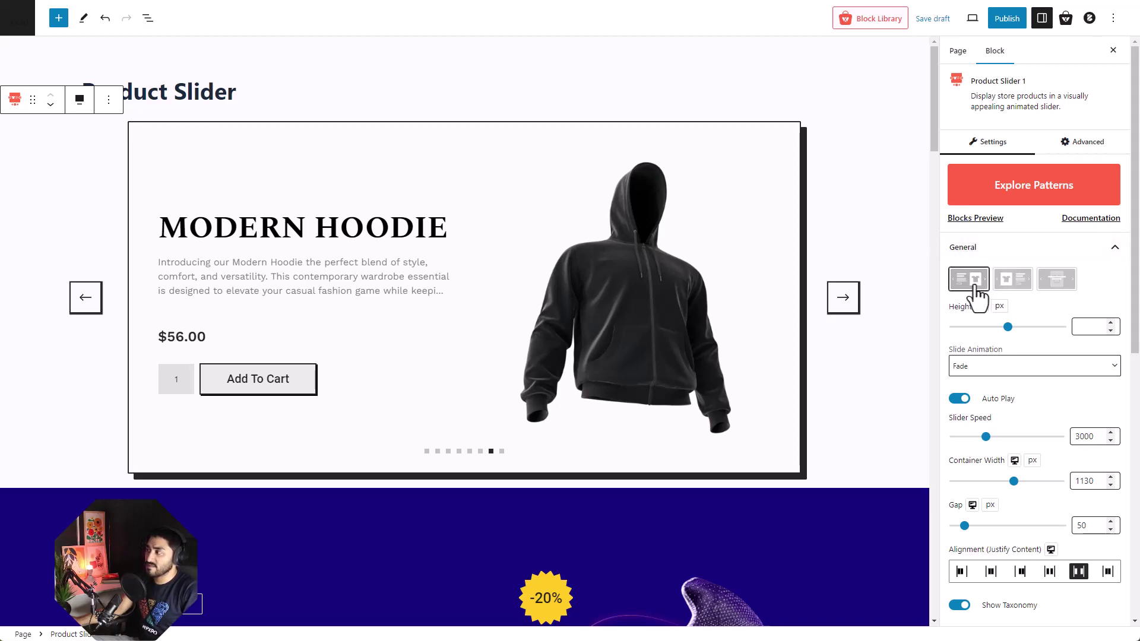
{"action": "left_click", "coordinate": [1010, 282]}
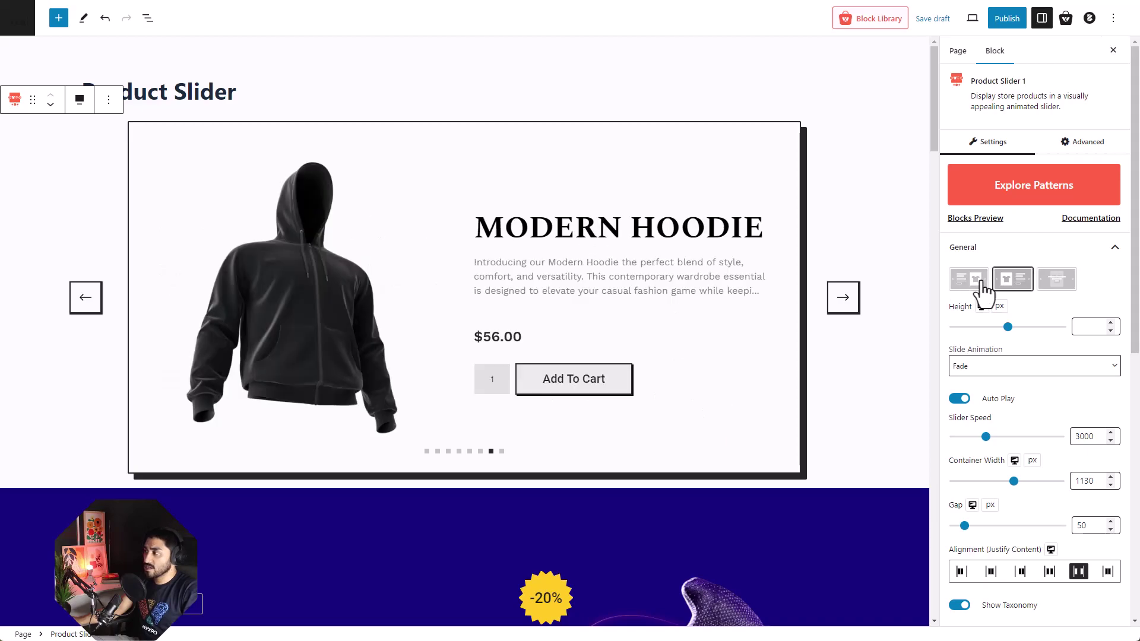
{"action": "left_click", "coordinate": [983, 284]}
{"action": "left_click", "coordinate": [1002, 367]}
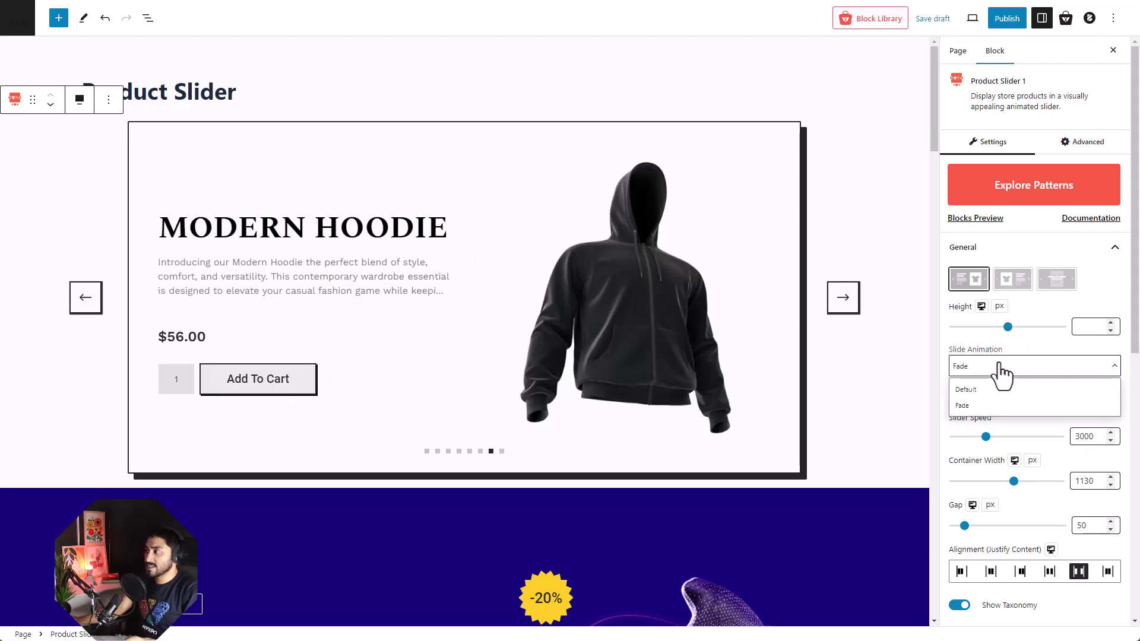
{"action": "left_click", "coordinate": [1001, 372]}
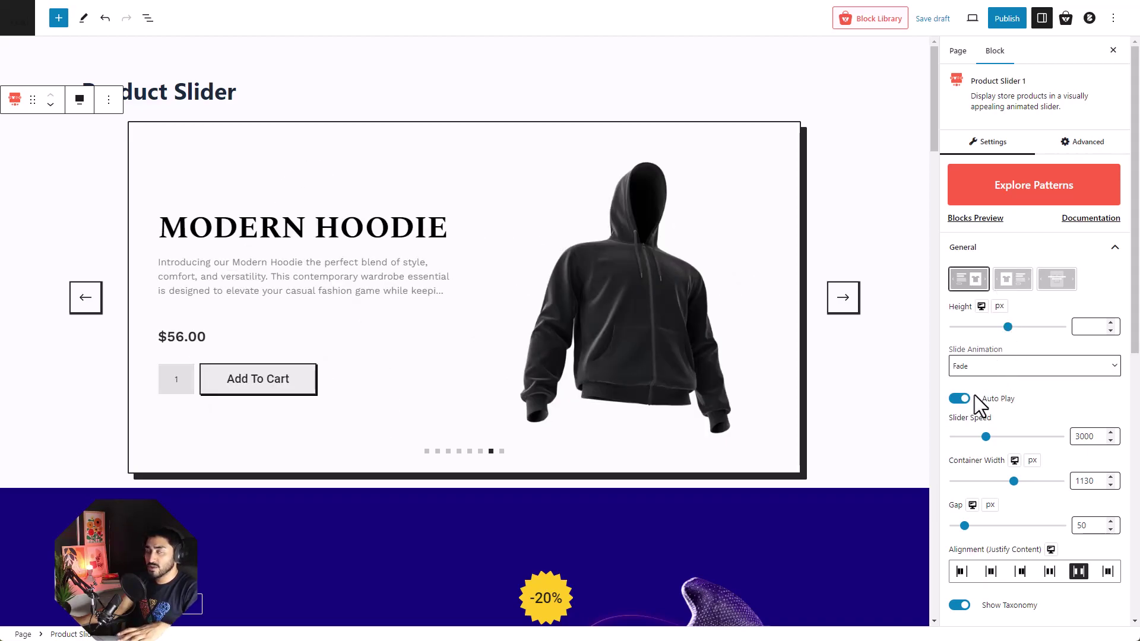
{"action": "scroll", "coordinate": [978, 389], "scroll_direction": "down", "scroll_amount": 1}
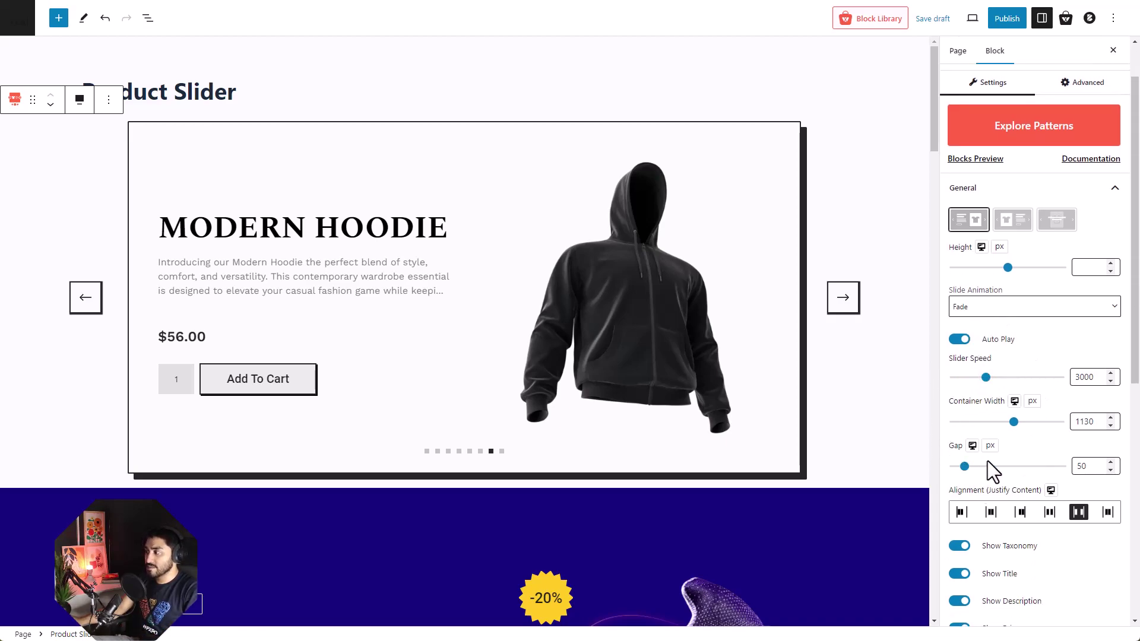
{"action": "scroll", "coordinate": [988, 460], "scroll_direction": "down", "scroll_amount": 2}
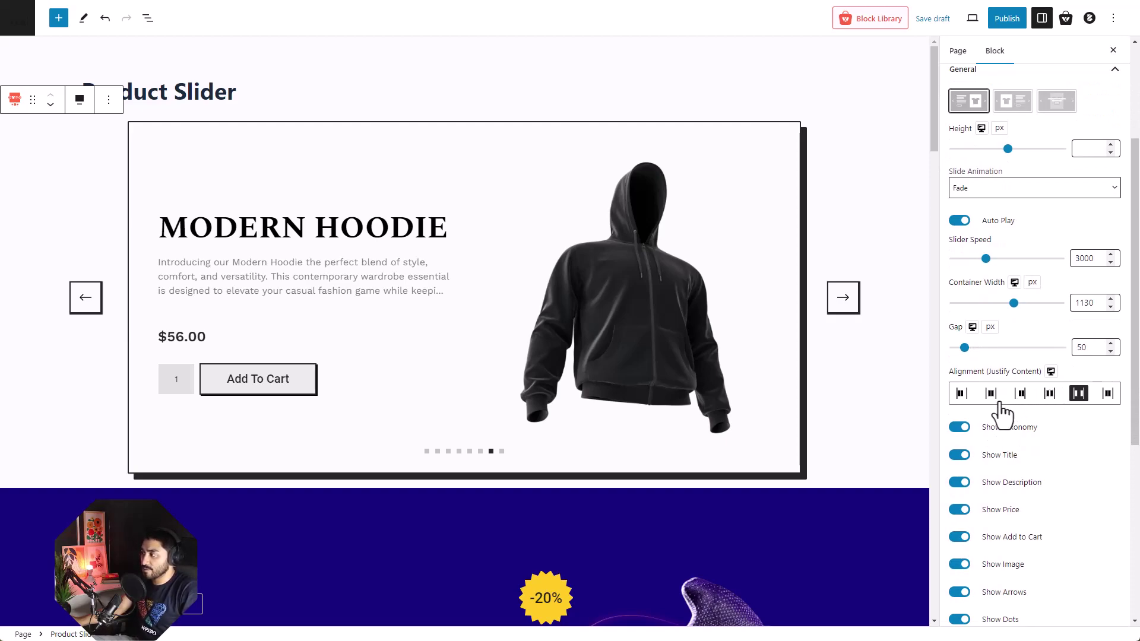
{"action": "scroll", "coordinate": [1000, 410], "scroll_direction": "down", "scroll_amount": 2}
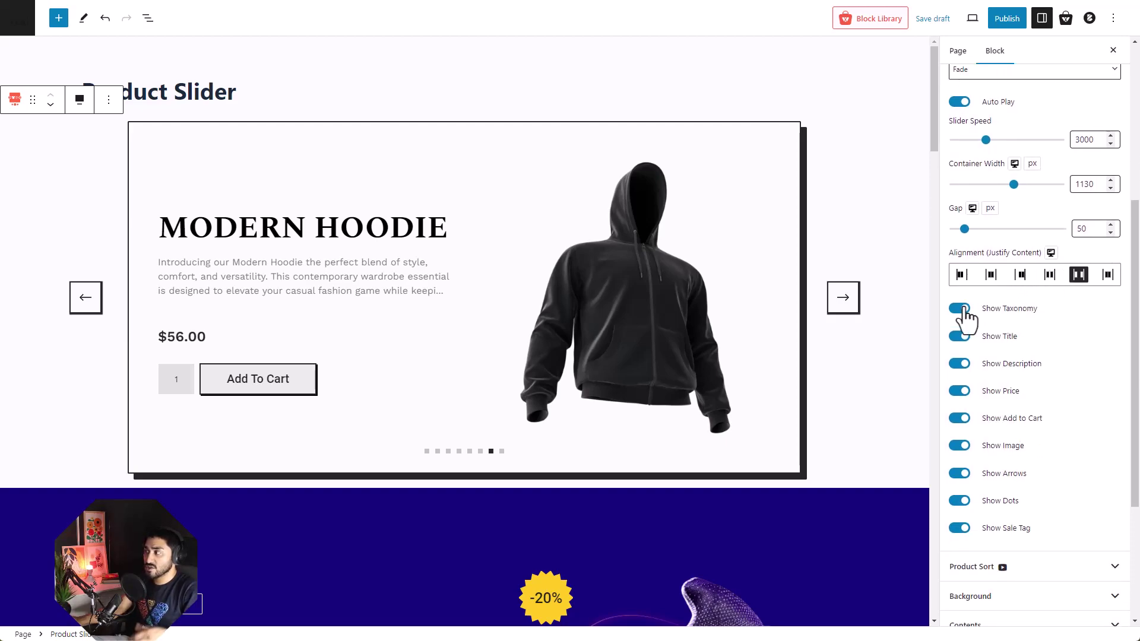
Test the category, title, description, Add To Cart, image, arrow and sale tag toggles, leaving title and description hidden
{"action": "left_click", "coordinate": [960, 308]}
{"action": "left_click", "coordinate": [960, 308]}
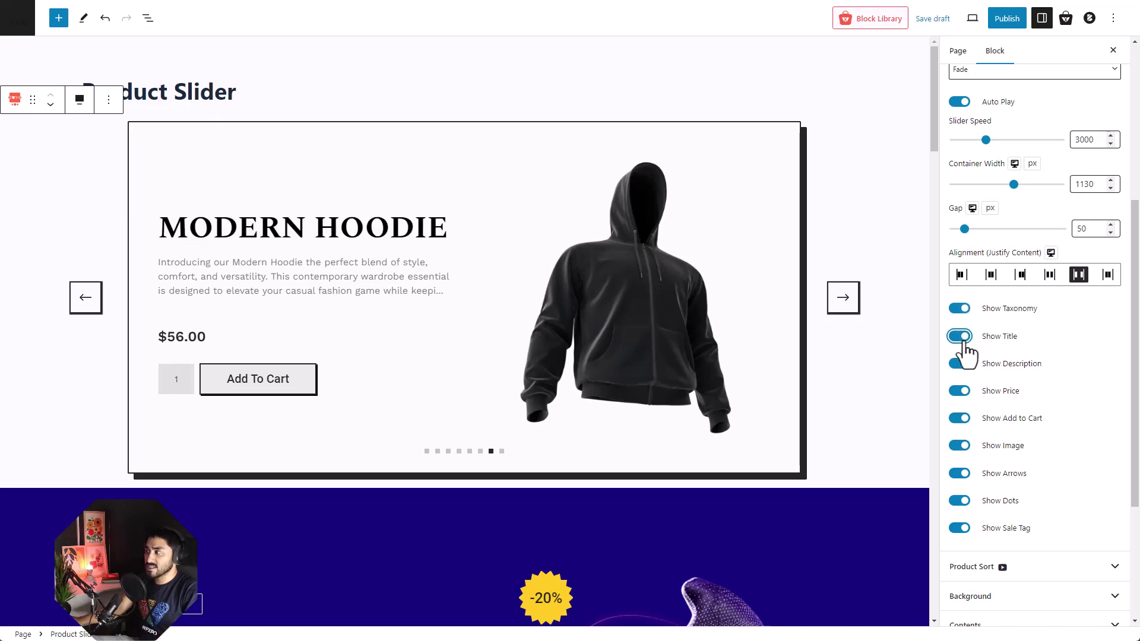
{"action": "left_click", "coordinate": [959, 336]}
{"action": "left_click", "coordinate": [960, 364]}
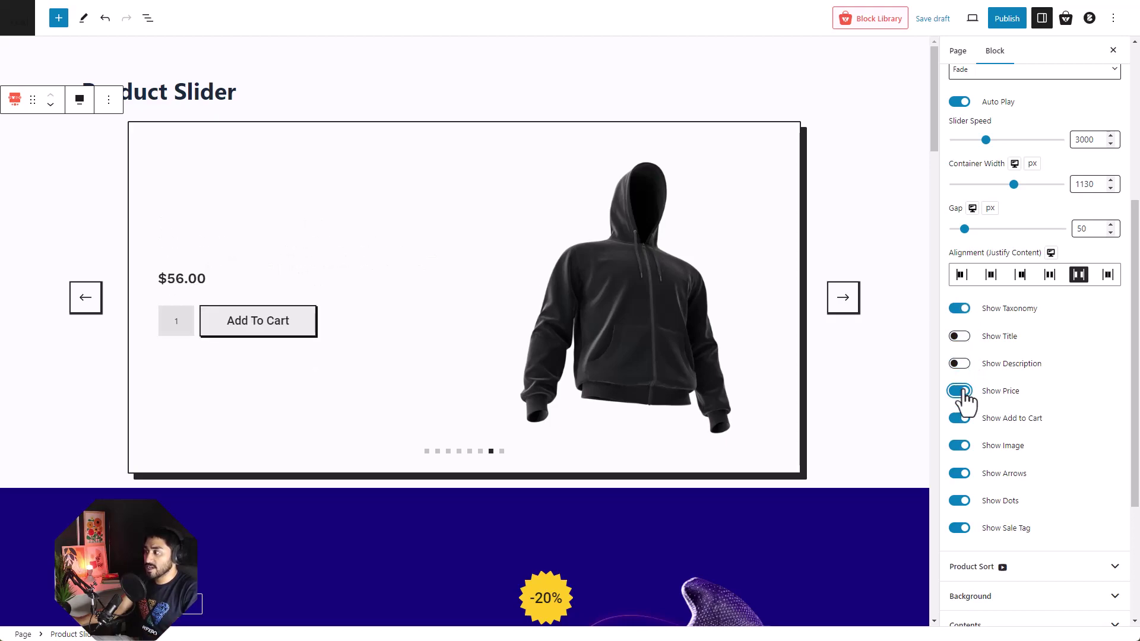
{"action": "left_click", "coordinate": [960, 418]}
{"action": "left_click", "coordinate": [960, 418]}
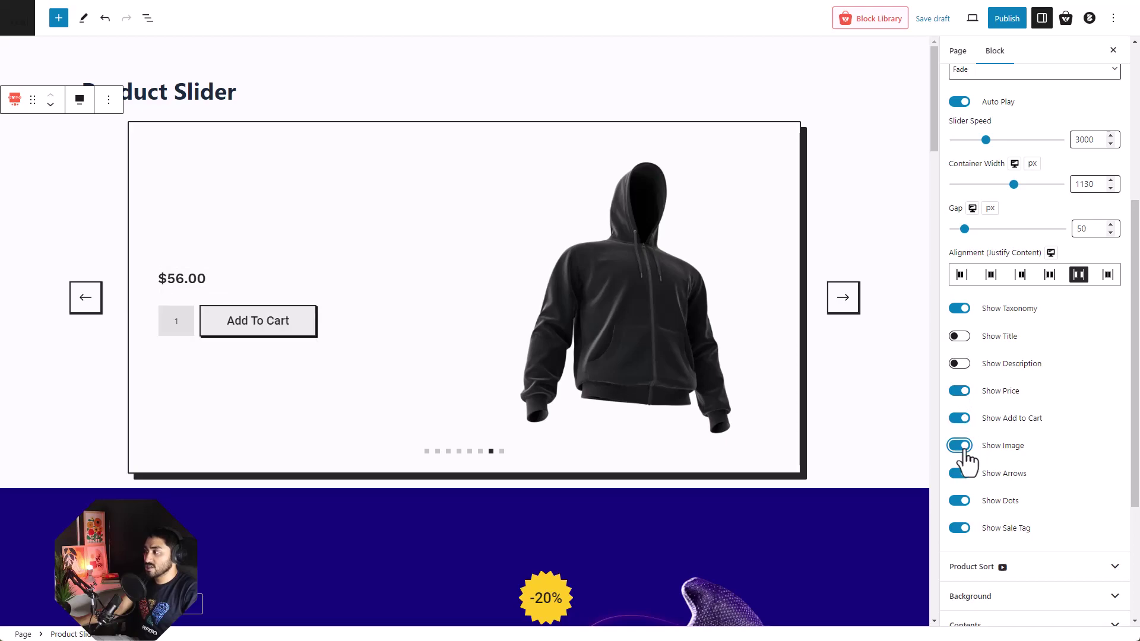
{"action": "left_click", "coordinate": [959, 445]}
{"action": "left_click", "coordinate": [960, 445]}
{"action": "left_click", "coordinate": [963, 474]}
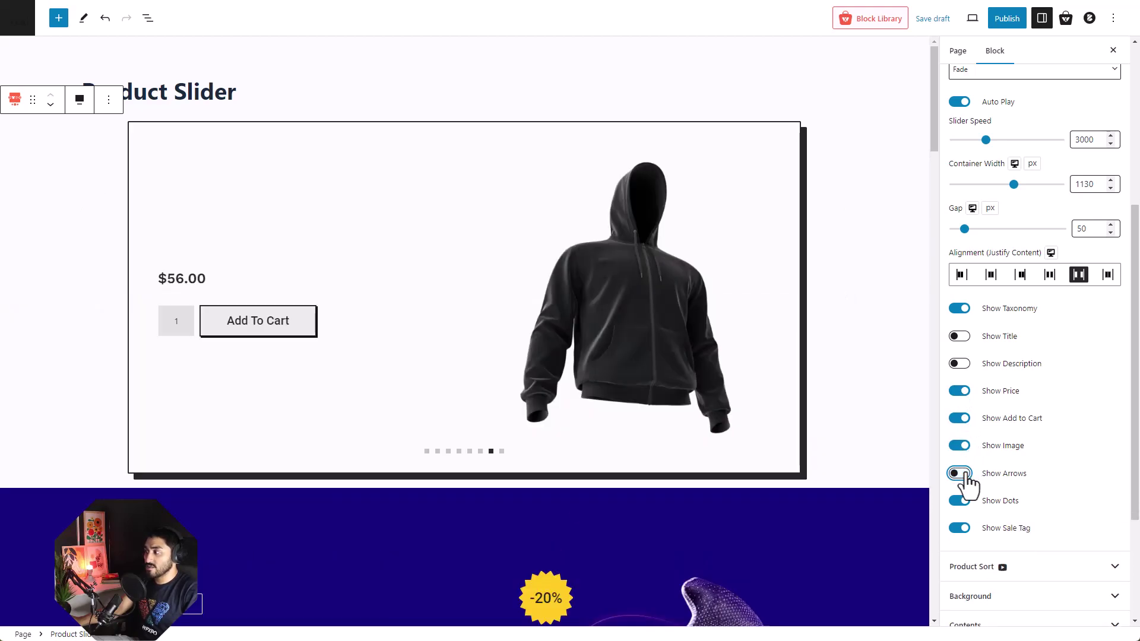
{"action": "left_click", "coordinate": [963, 473]}
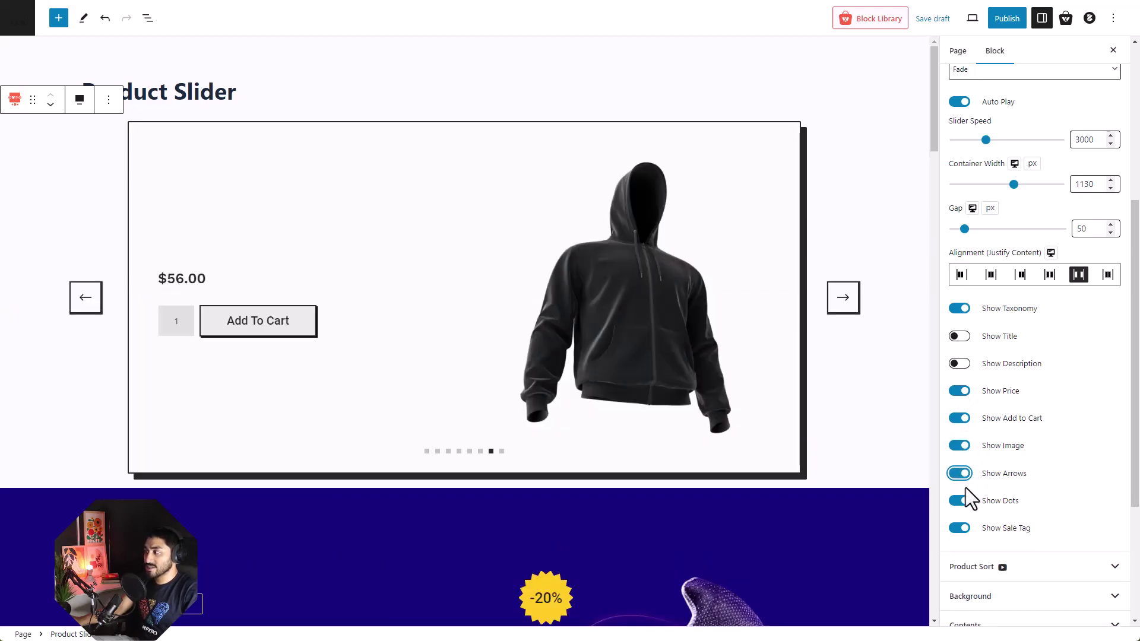
{"action": "left_click", "coordinate": [966, 526]}
{"action": "left_click", "coordinate": [967, 525]}
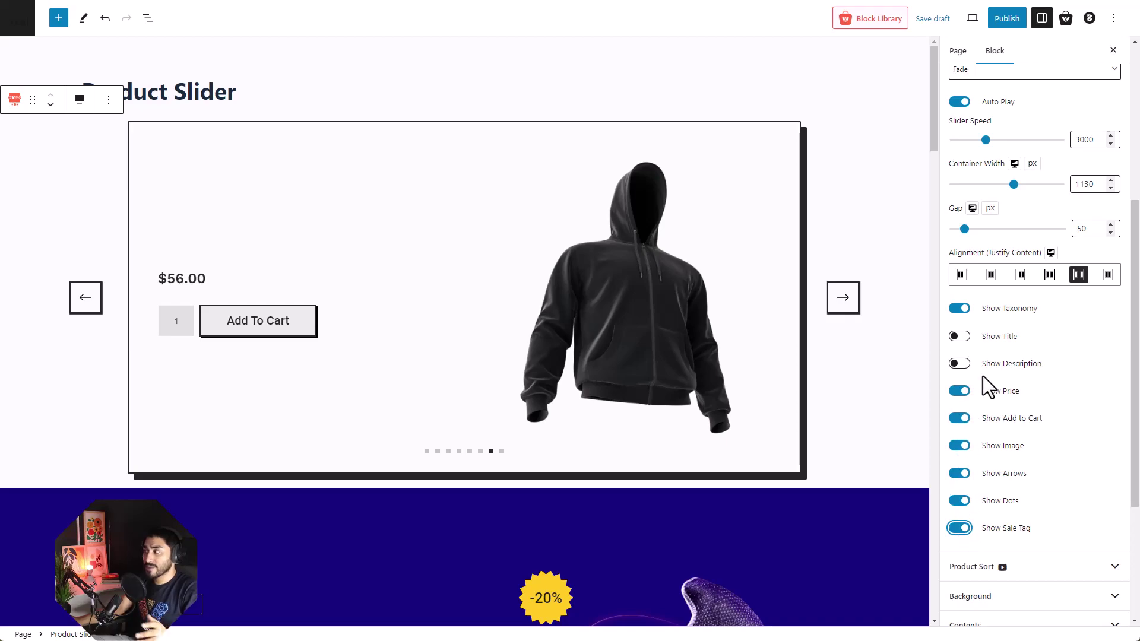
Switch Show Title and Show Description back on for the Modern Hoodie slide
{"action": "left_click", "coordinate": [960, 336]}
{"action": "left_click", "coordinate": [960, 364]}
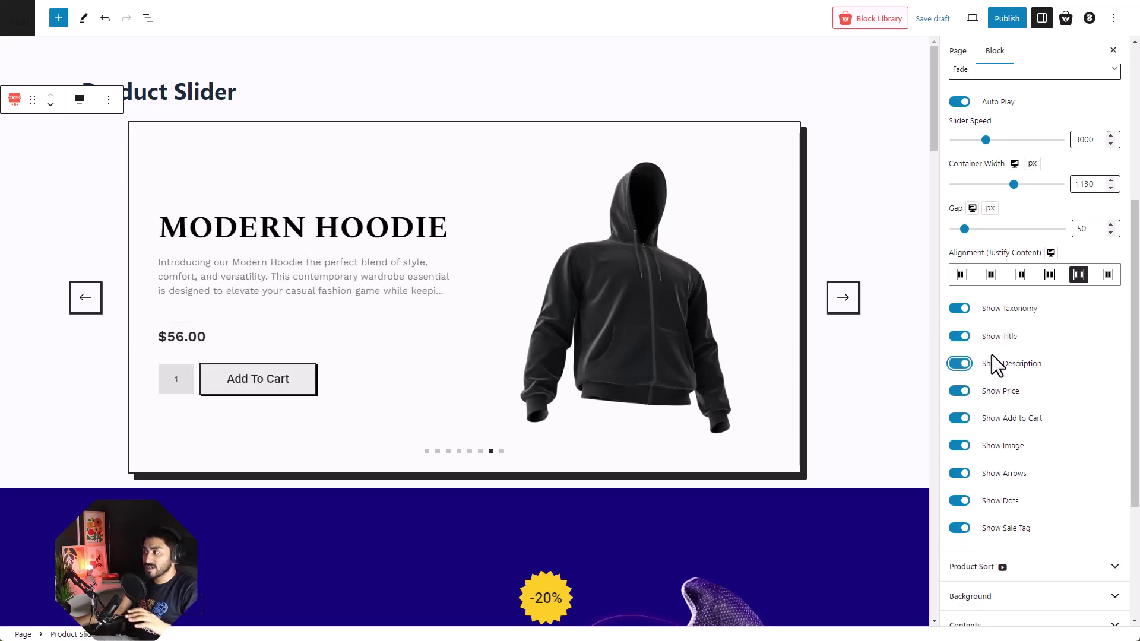
{"action": "scroll", "coordinate": [1000, 509], "scroll_direction": "down", "scroll_amount": 3}
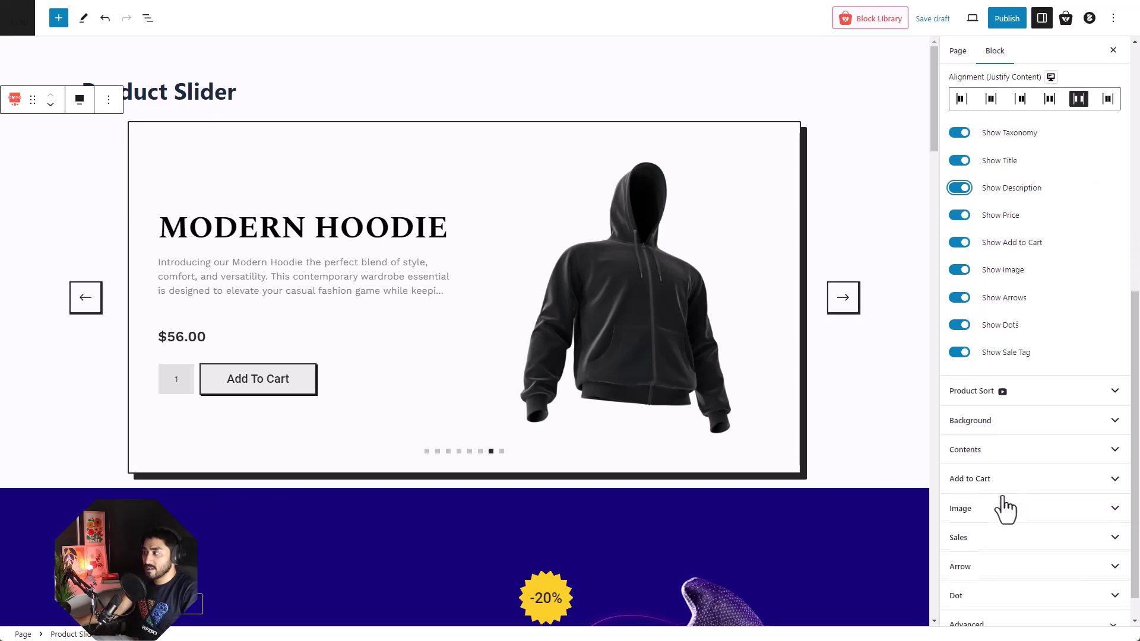
{"action": "scroll", "coordinate": [1013, 445], "scroll_direction": "down", "scroll_amount": 1}
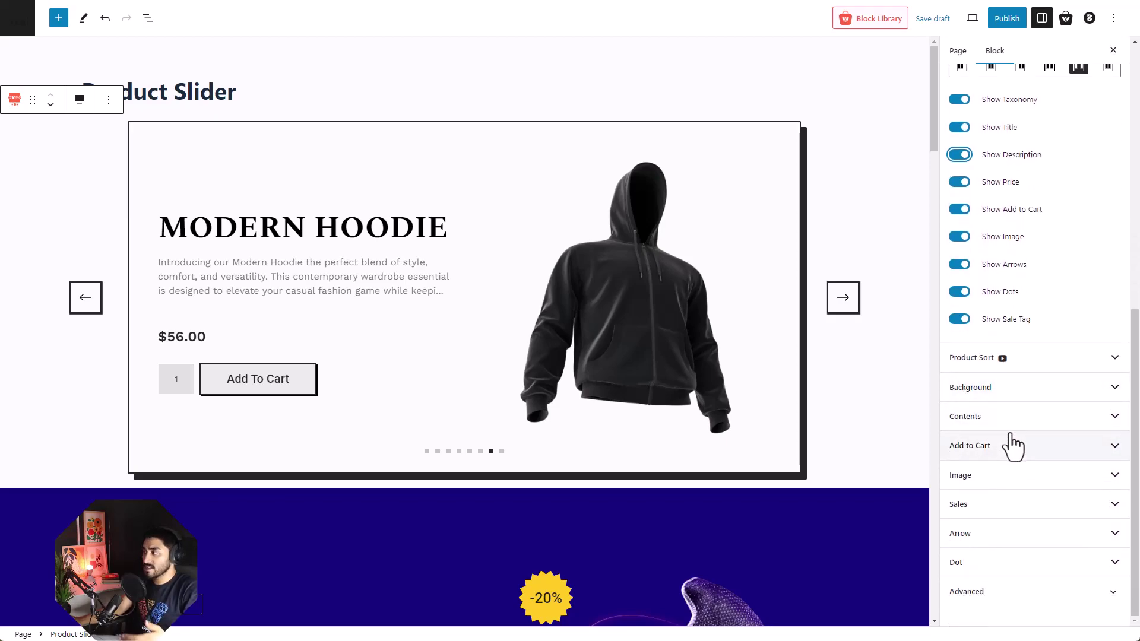
{"action": "left_click", "coordinate": [1093, 360]}
{"action": "scroll", "coordinate": [1093, 364], "scroll_direction": "down", "scroll_amount": 3}
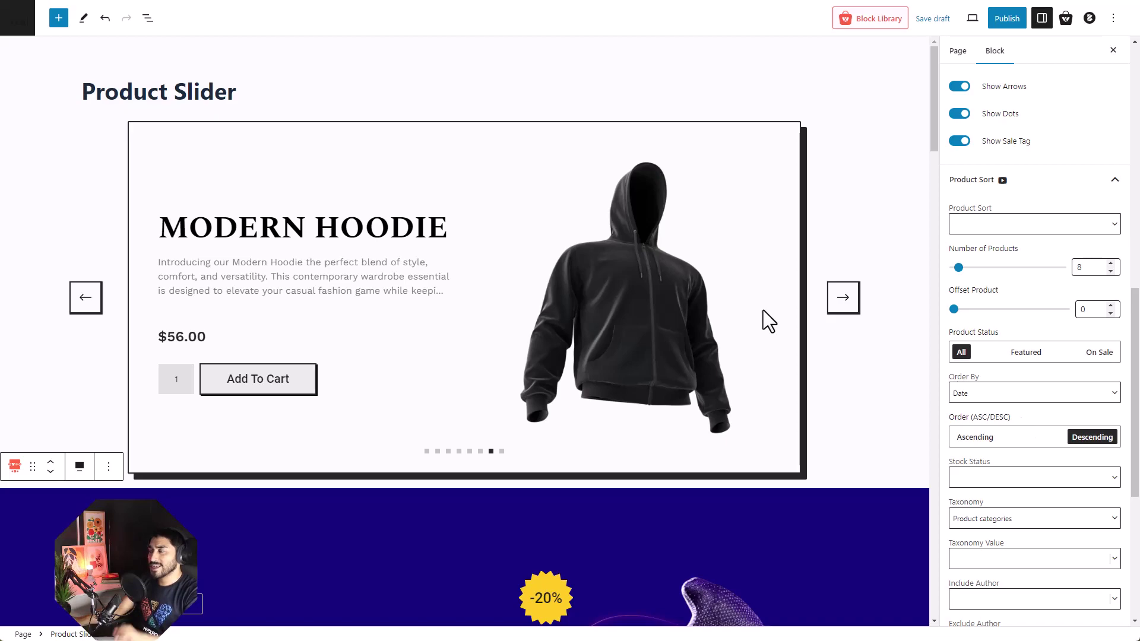
{"action": "left_click", "coordinate": [1026, 180]}
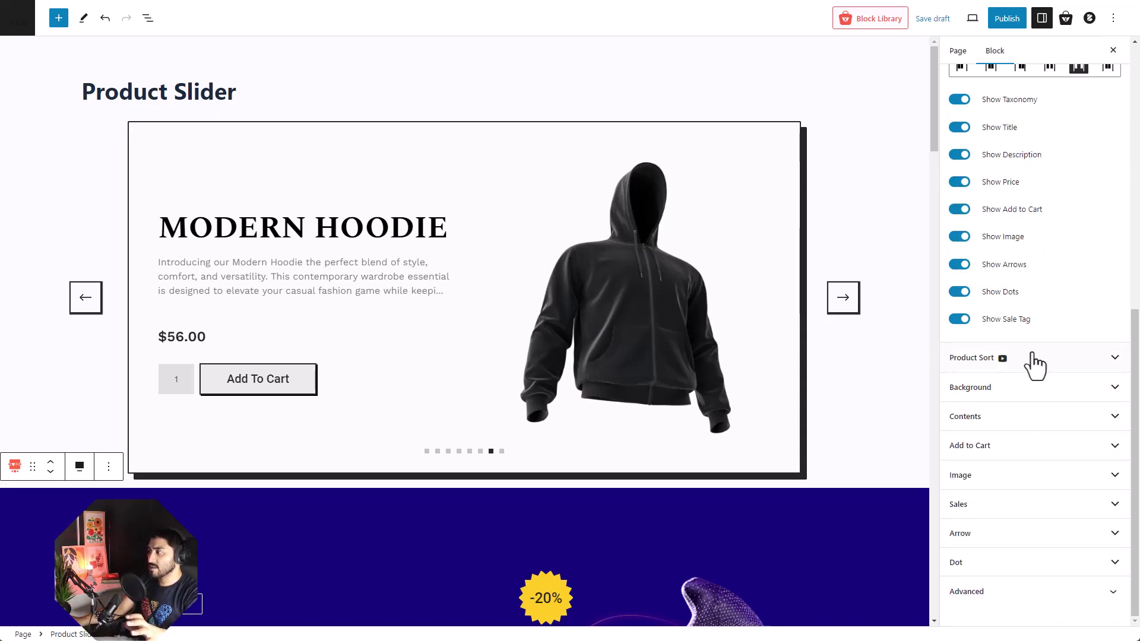
In the slider's Background settings, try a gradient wrapper background, then return it to Solid
{"action": "left_click", "coordinate": [1026, 391]}
{"action": "scroll", "coordinate": [711, 366], "scroll_direction": "down", "scroll_amount": 7}
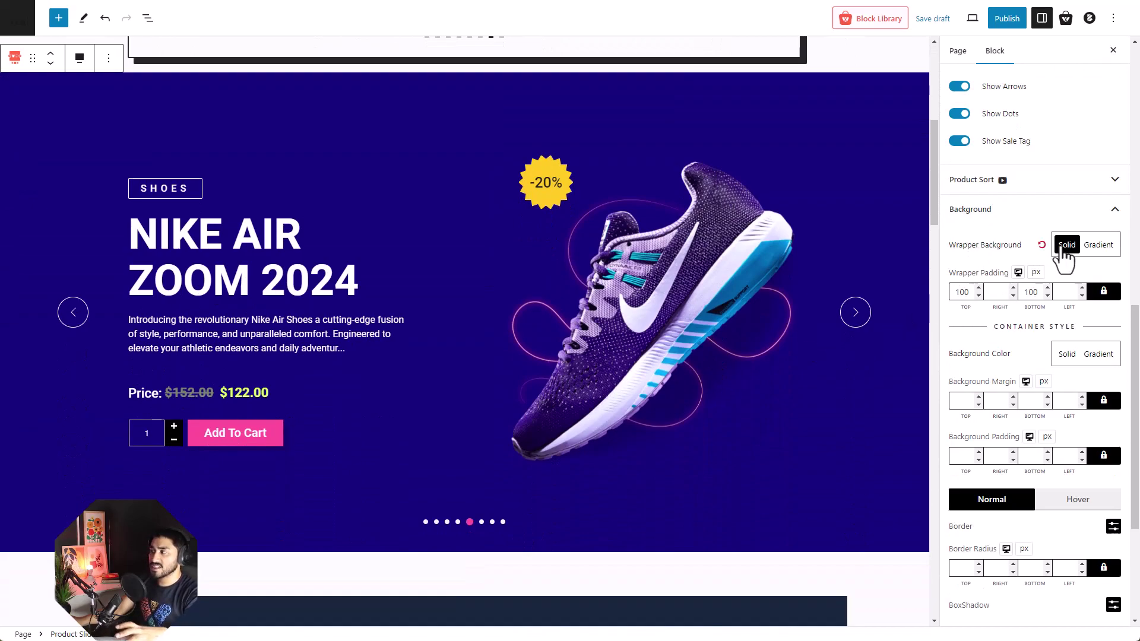
{"action": "scroll", "coordinate": [1045, 291], "scroll_direction": "down", "scroll_amount": 1}
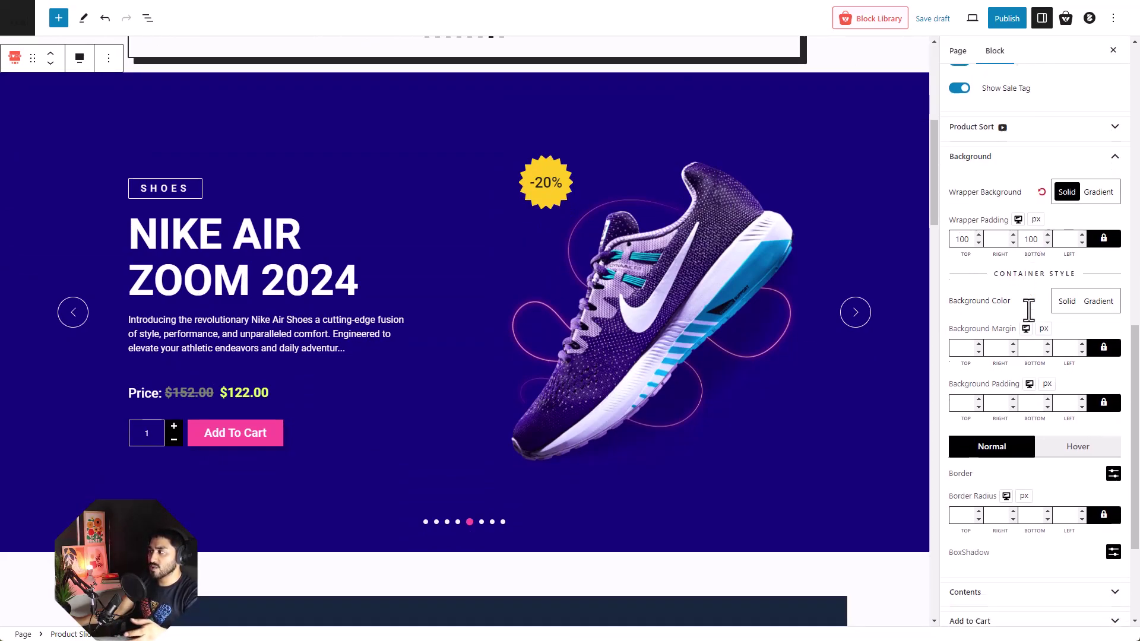
{"action": "scroll", "coordinate": [1063, 261], "scroll_direction": "up", "scroll_amount": 1}
{"action": "left_click", "coordinate": [1098, 247]}
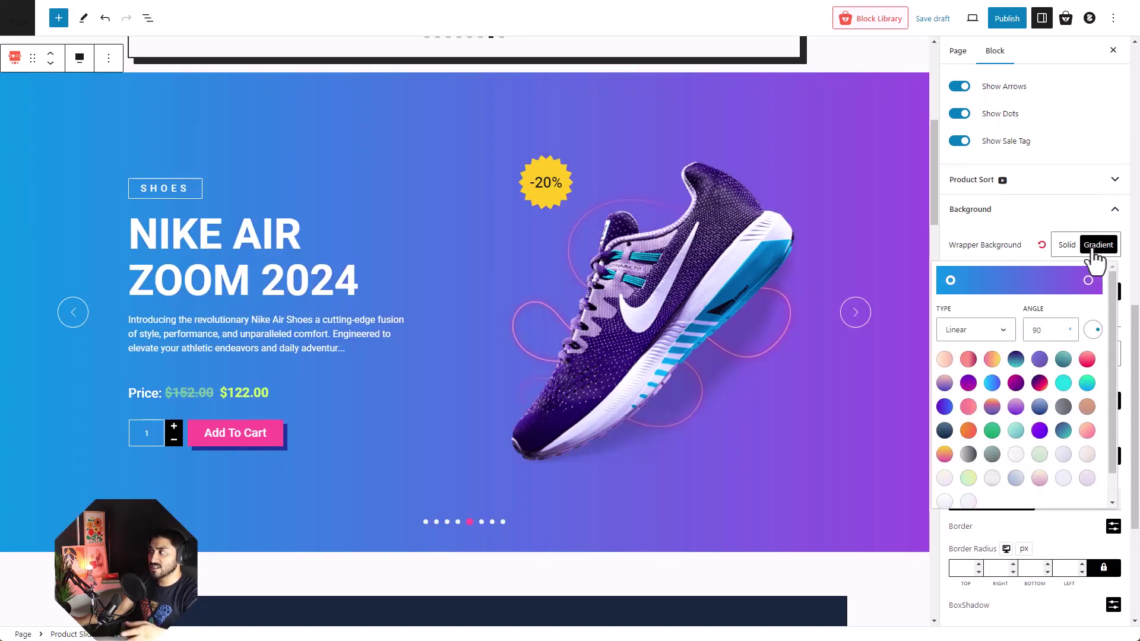
{"action": "left_click", "coordinate": [1063, 248]}
Keep the solid dark blue colour, collapse Background and expand the Contents layout settings
{"action": "left_click", "coordinate": [1021, 265]}
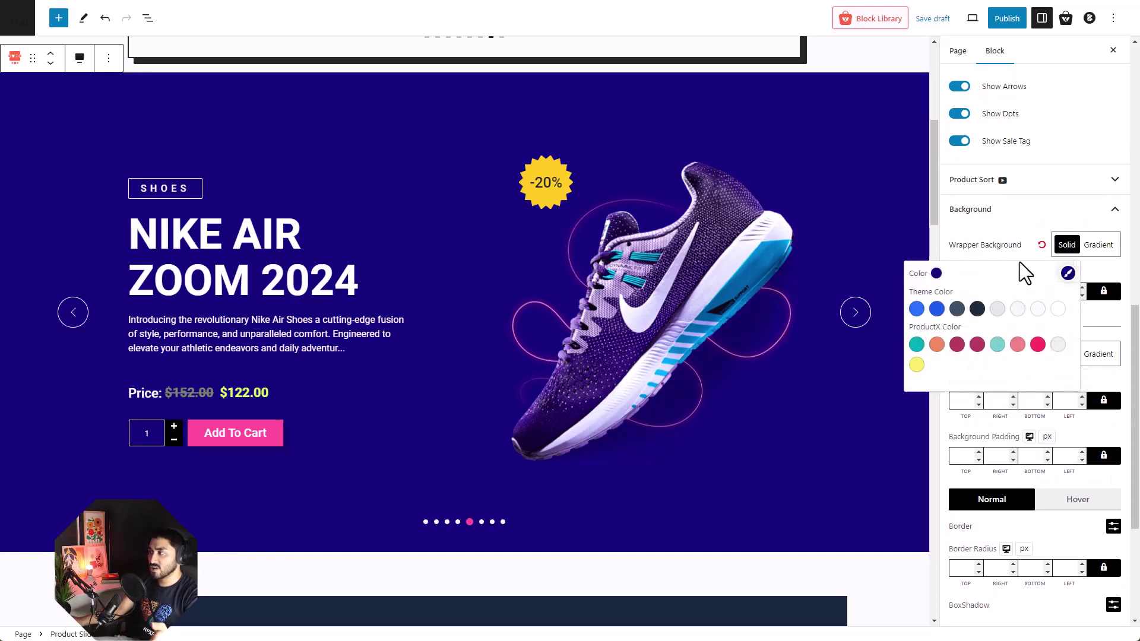
{"action": "scroll", "coordinate": [807, 337], "scroll_direction": "down", "scroll_amount": 15}
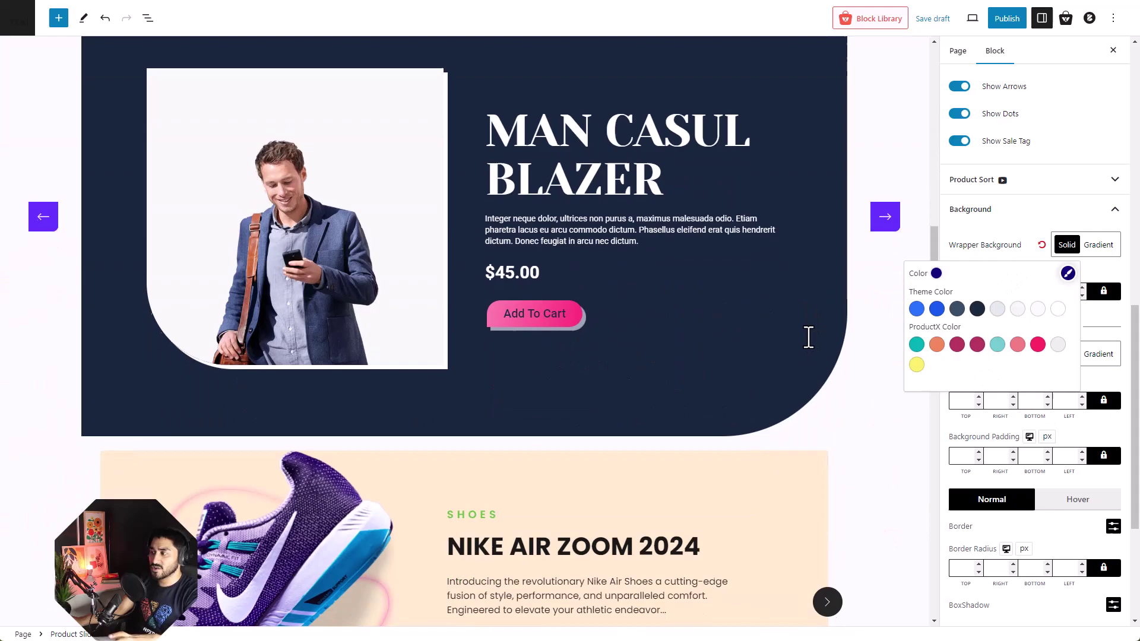
{"action": "scroll", "coordinate": [806, 334], "scroll_direction": "down", "scroll_amount": 3}
{"action": "scroll", "coordinate": [805, 334], "scroll_direction": "up", "scroll_amount": 4}
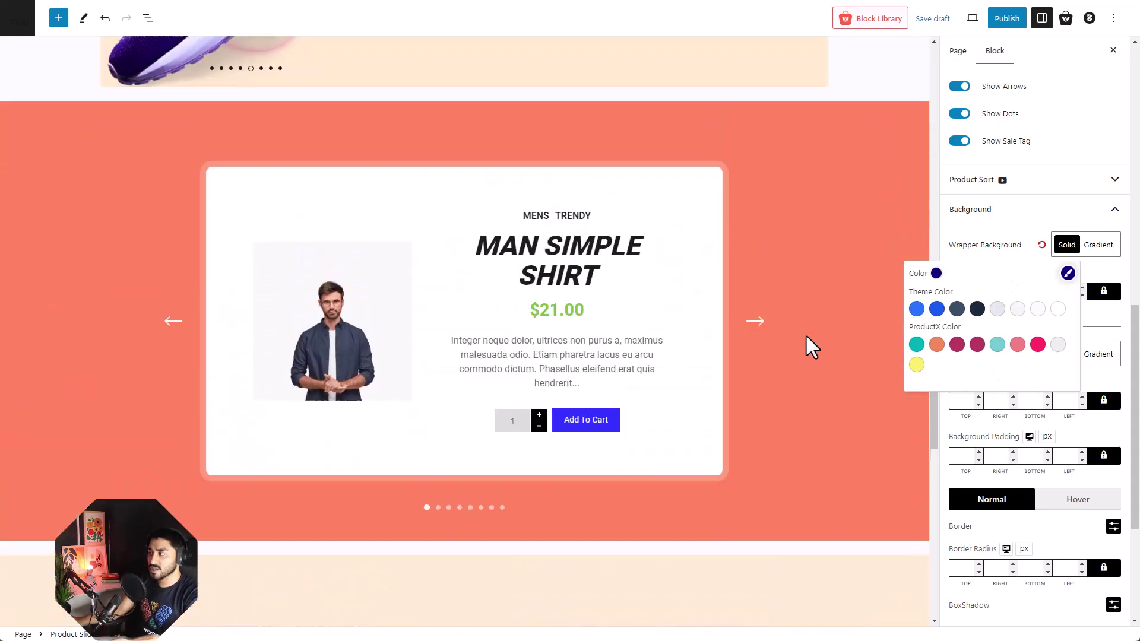
{"action": "left_click", "coordinate": [1066, 213]}
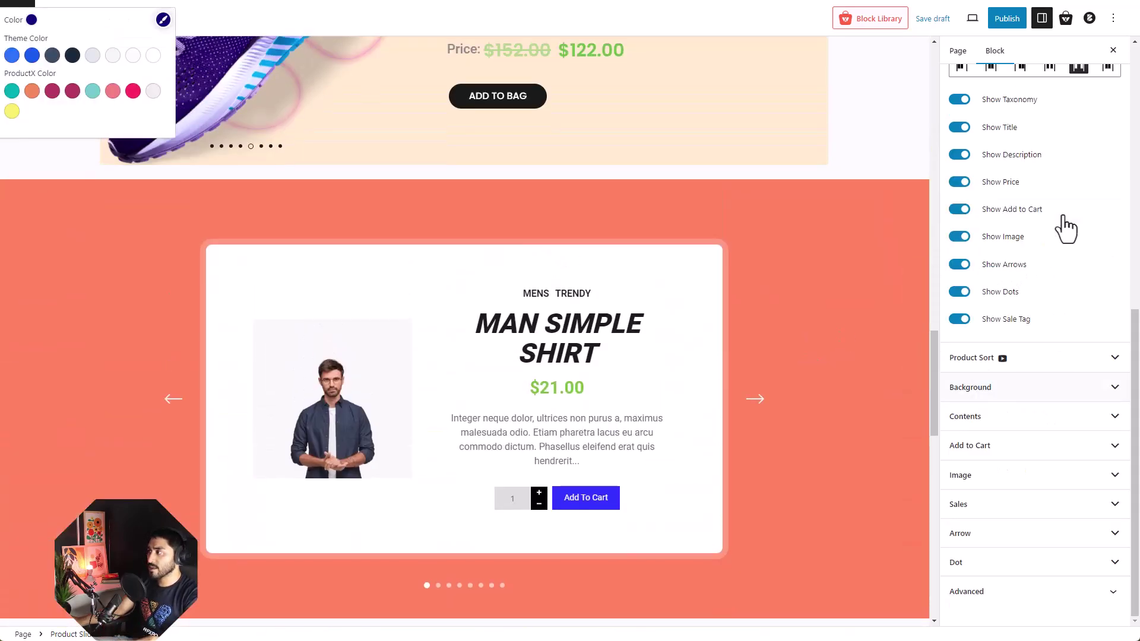
{"action": "left_click", "coordinate": [1041, 417]}
Review the title, price and description styling options of the slider
{"action": "scroll", "coordinate": [1050, 359], "scroll_direction": "down", "scroll_amount": 1}
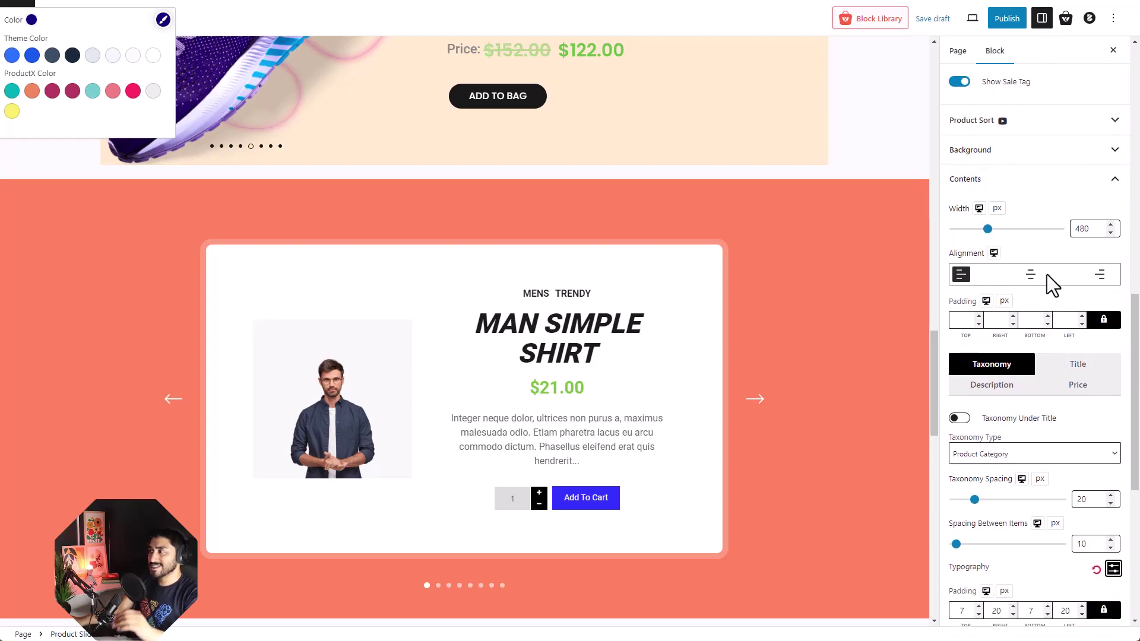
{"action": "scroll", "coordinate": [1046, 275], "scroll_direction": "down", "scroll_amount": 1}
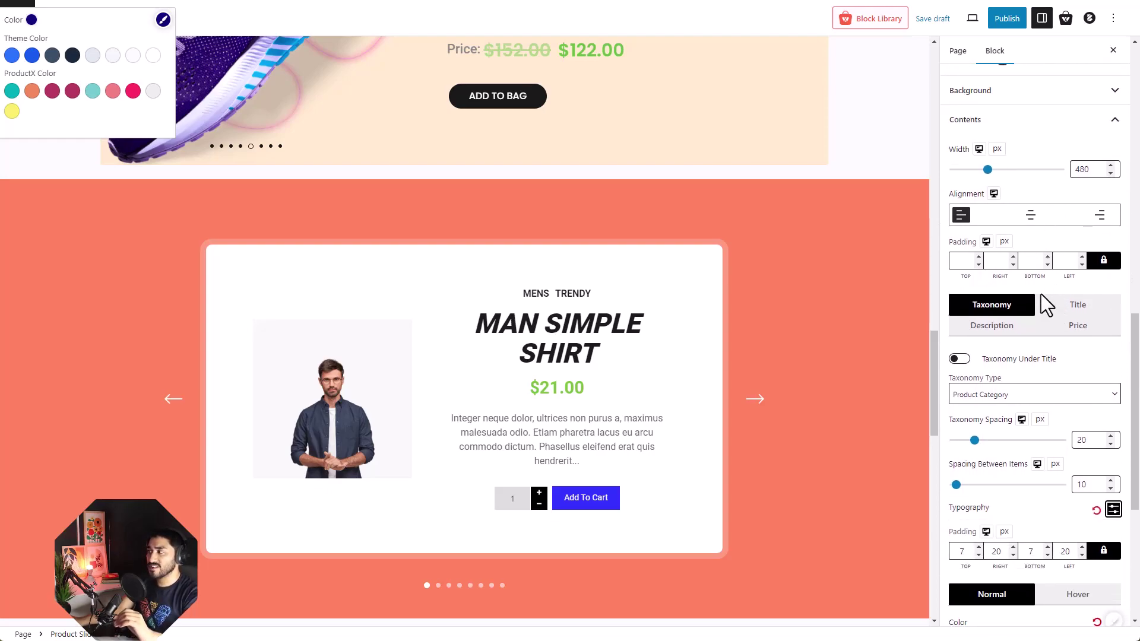
{"action": "left_click", "coordinate": [1081, 309]}
{"action": "left_click", "coordinate": [1077, 326]}
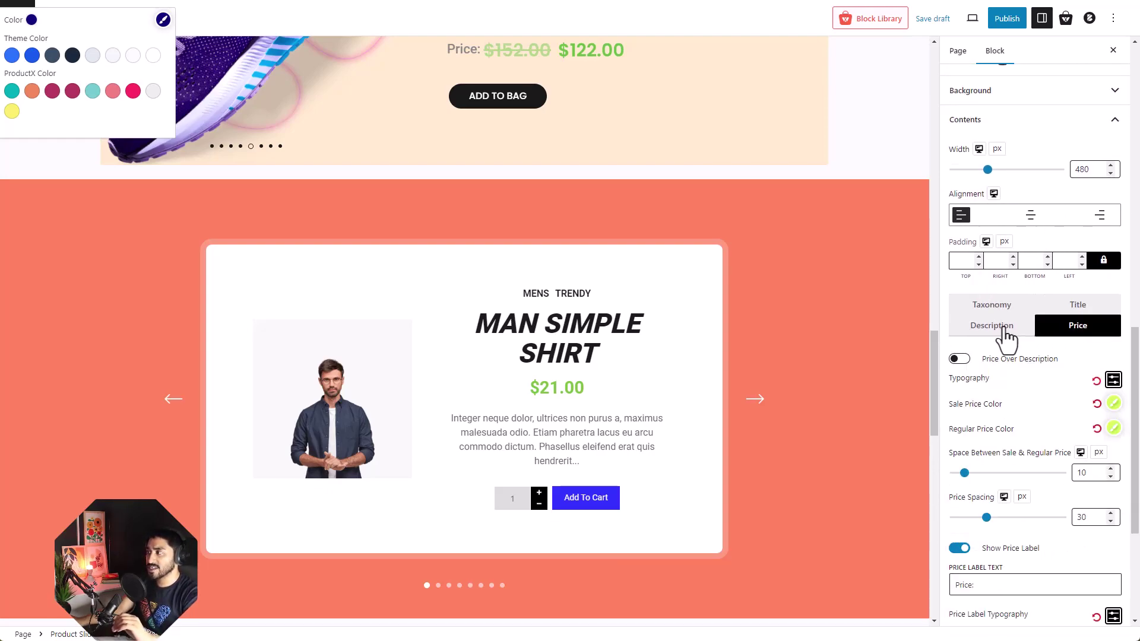
{"action": "left_click", "coordinate": [1005, 332]}
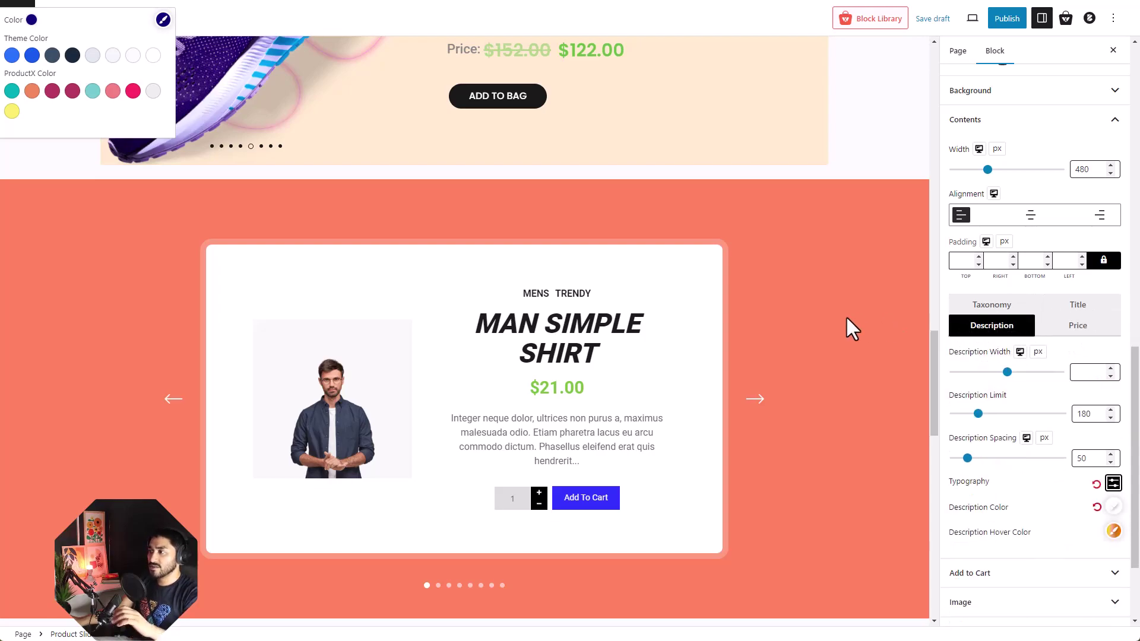
{"action": "scroll", "coordinate": [832, 321], "scroll_direction": "up", "scroll_amount": 4}
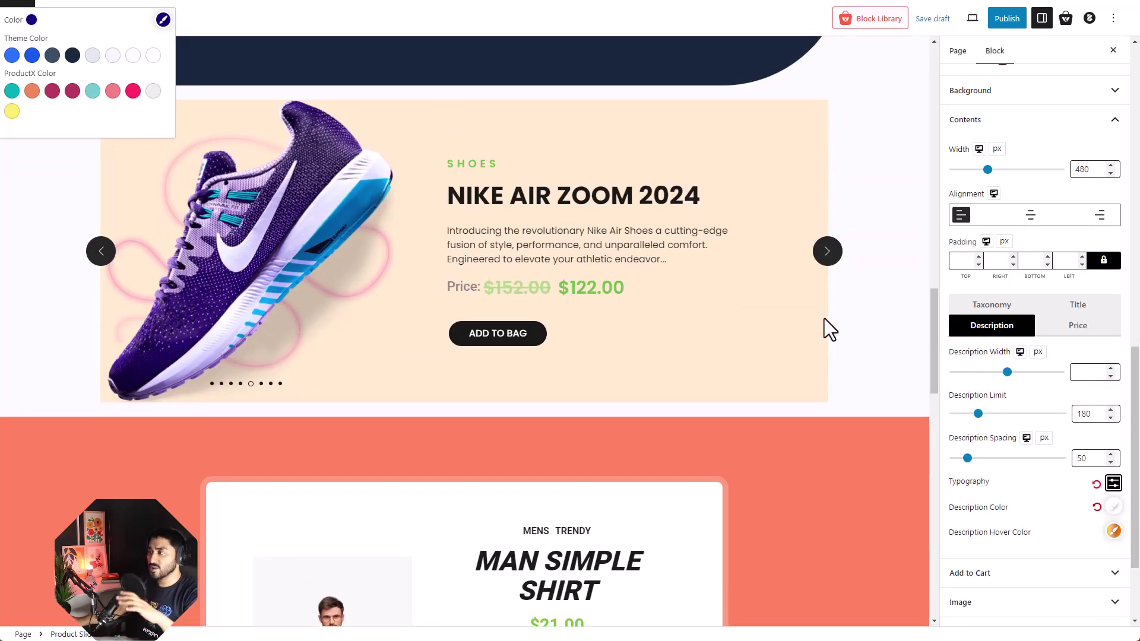
{"action": "scroll", "coordinate": [826, 321], "scroll_direction": "up", "scroll_amount": 3}
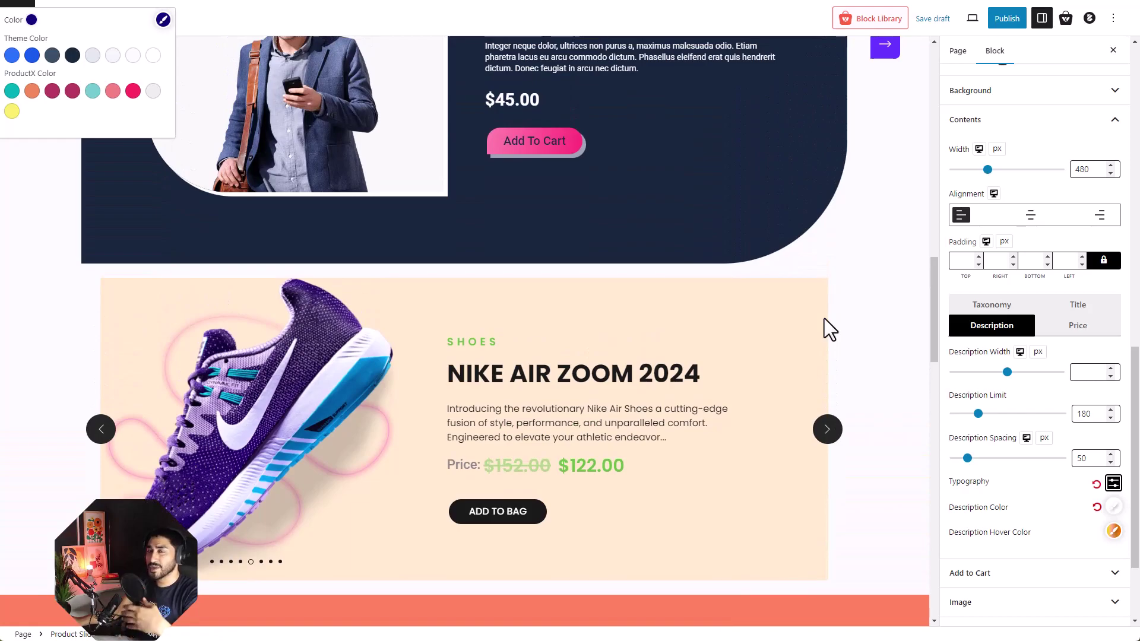
{"action": "scroll", "coordinate": [825, 318], "scroll_direction": "up", "scroll_amount": 1}
{"action": "scroll", "coordinate": [824, 318], "scroll_direction": "down", "scroll_amount": 1}
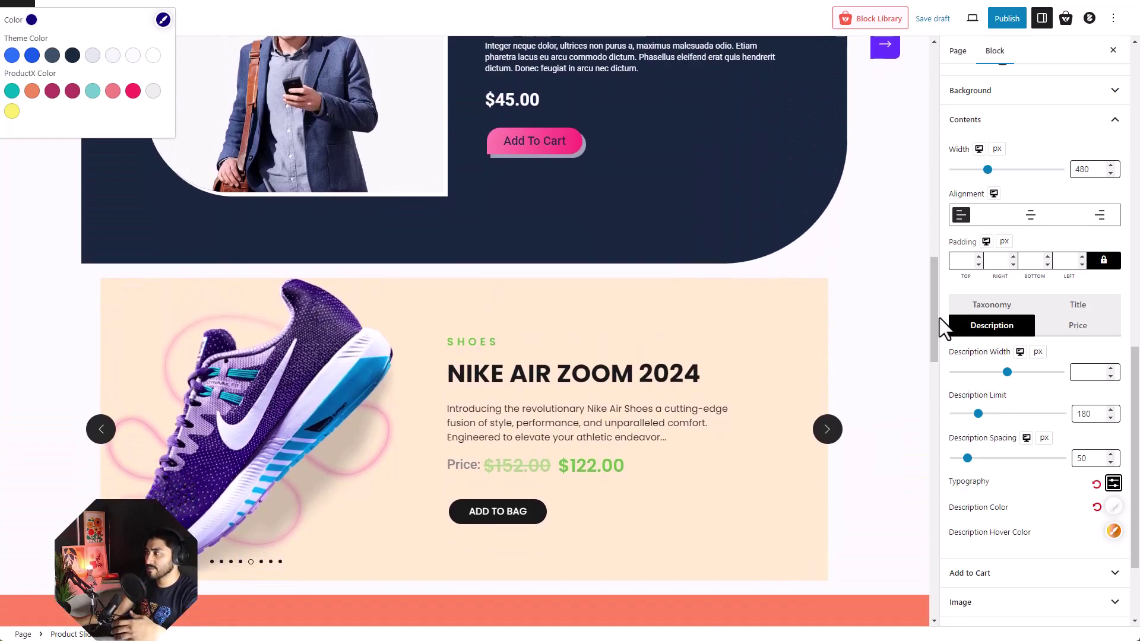
{"action": "left_click_drag", "start_coordinate": [934, 322], "coordinate": [935, 334]}
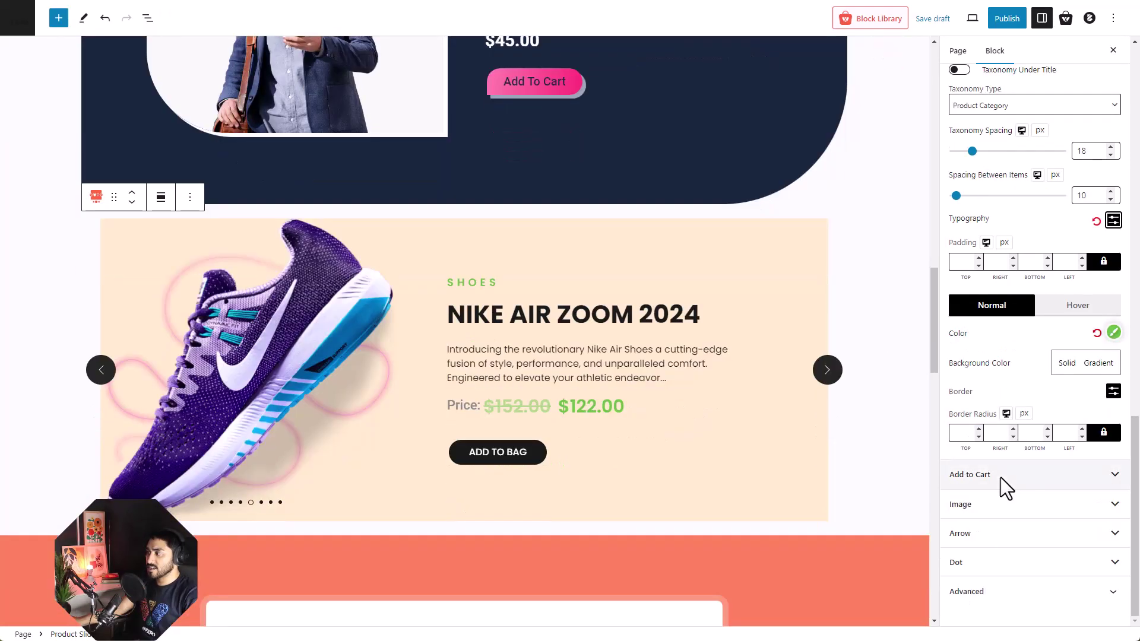
Expand the Add To Cart and product image settings panels
{"action": "left_click", "coordinate": [1000, 477]}
{"action": "scroll", "coordinate": [493, 446], "scroll_direction": "up", "scroll_amount": 2}
{"action": "scroll", "coordinate": [586, 295], "scroll_direction": "down", "scroll_amount": 13}
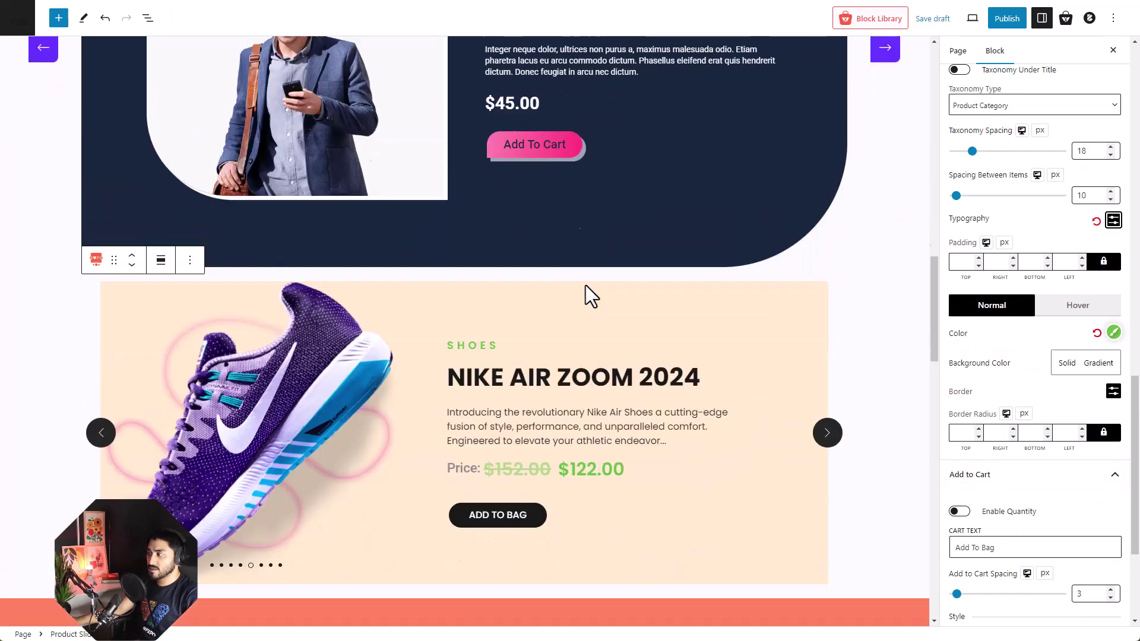
{"action": "scroll", "coordinate": [1071, 487], "scroll_direction": "down", "scroll_amount": 3}
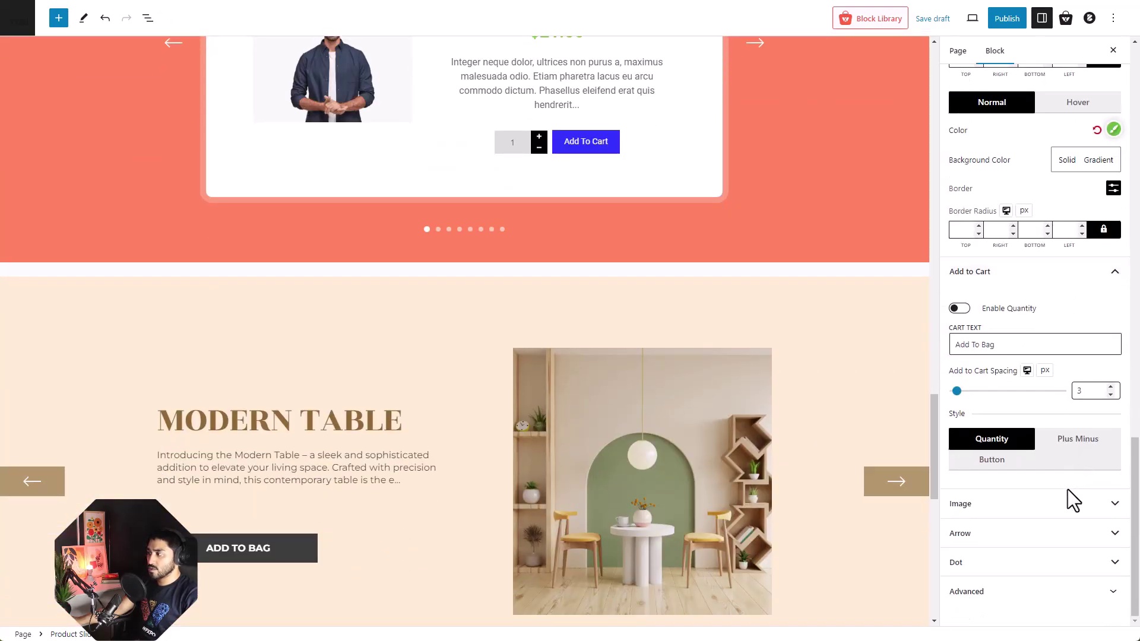
{"action": "left_click", "coordinate": [1068, 493]}
{"action": "scroll", "coordinate": [714, 534], "scroll_direction": "up", "scroll_amount": 4}
{"action": "scroll", "coordinate": [714, 534], "scroll_direction": "up", "scroll_amount": 15}
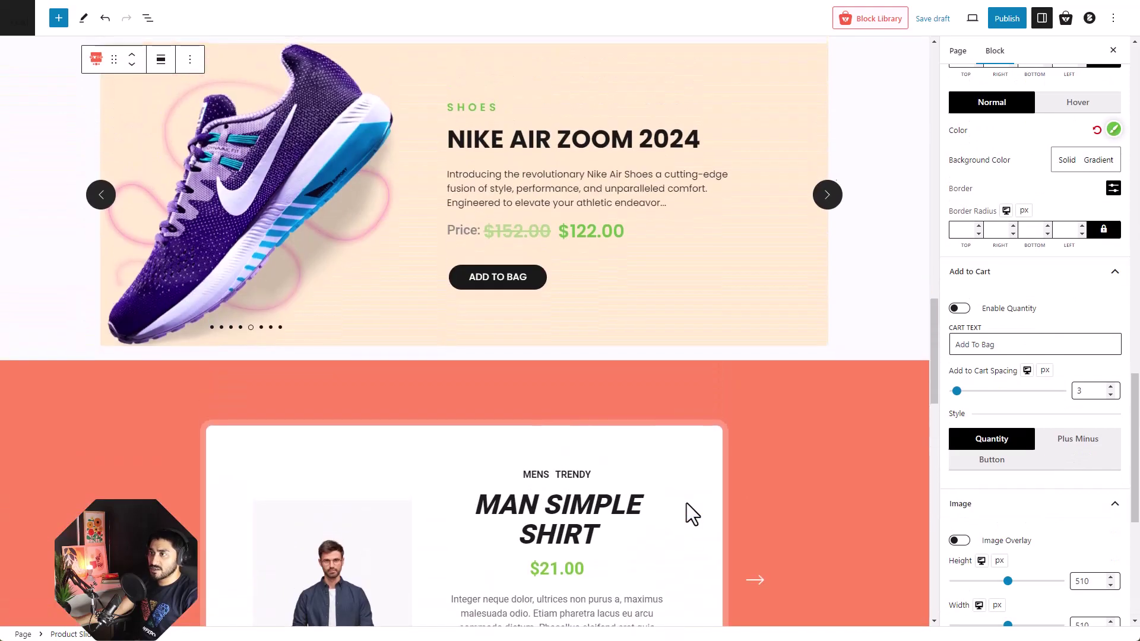
{"action": "scroll", "coordinate": [1027, 535], "scroll_direction": "down", "scroll_amount": 1}
{"action": "scroll", "coordinate": [1026, 533], "scroll_direction": "down", "scroll_amount": 6}
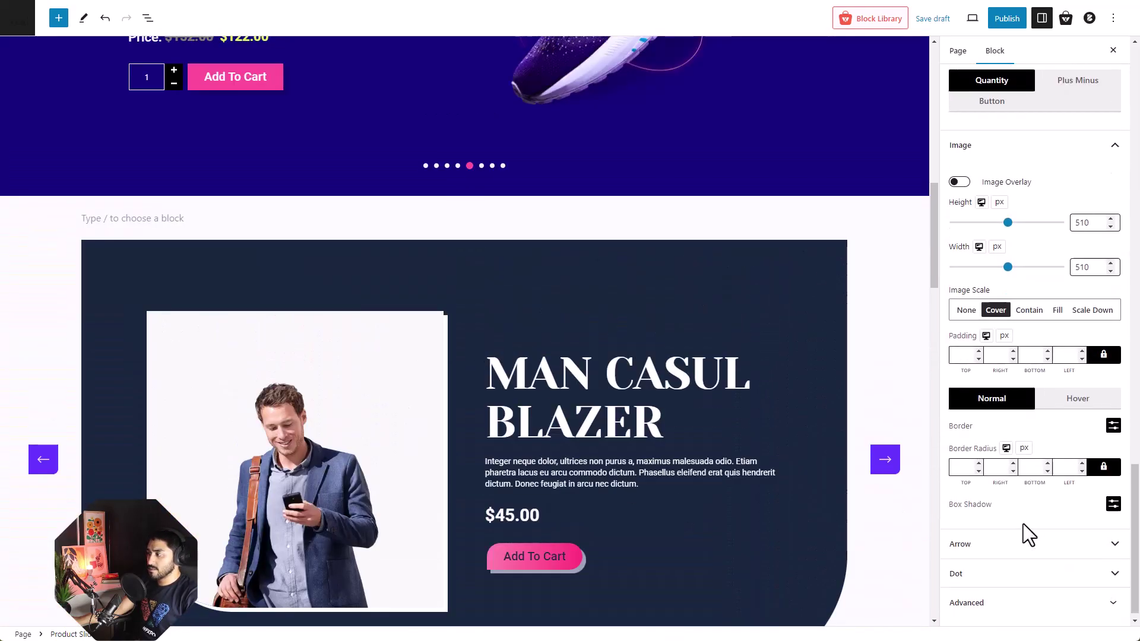
Expand the Arrow settings, then select the coral Man Simple Shirt slider block
{"action": "left_click", "coordinate": [1020, 544]}
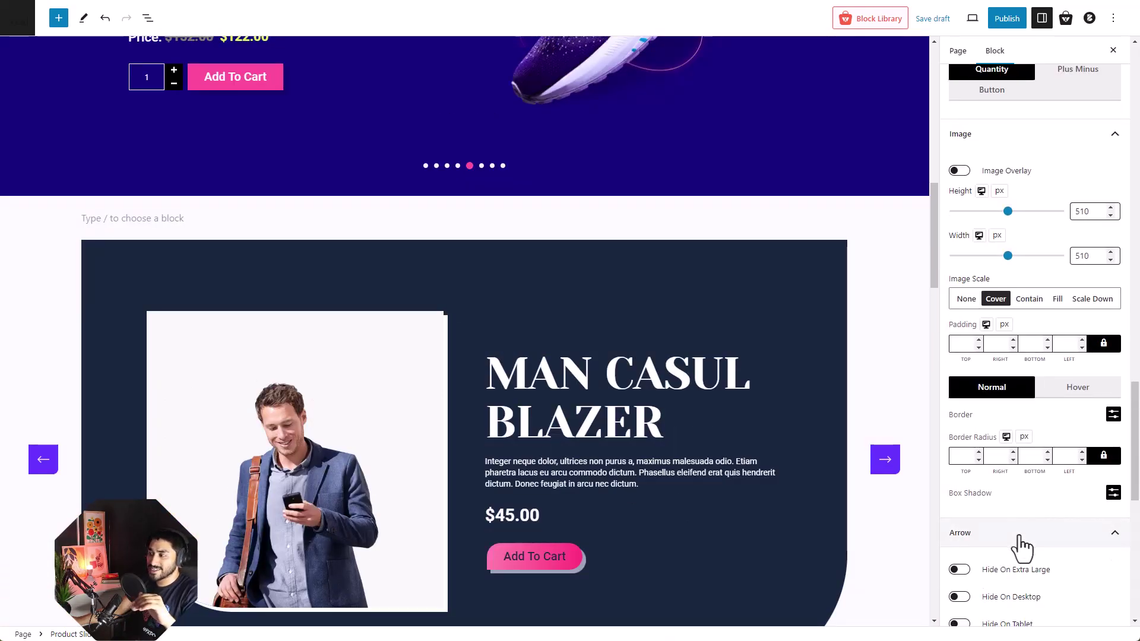
{"action": "scroll", "coordinate": [886, 437], "scroll_direction": "up", "scroll_amount": 8}
{"action": "scroll", "coordinate": [868, 405], "scroll_direction": "up", "scroll_amount": 3}
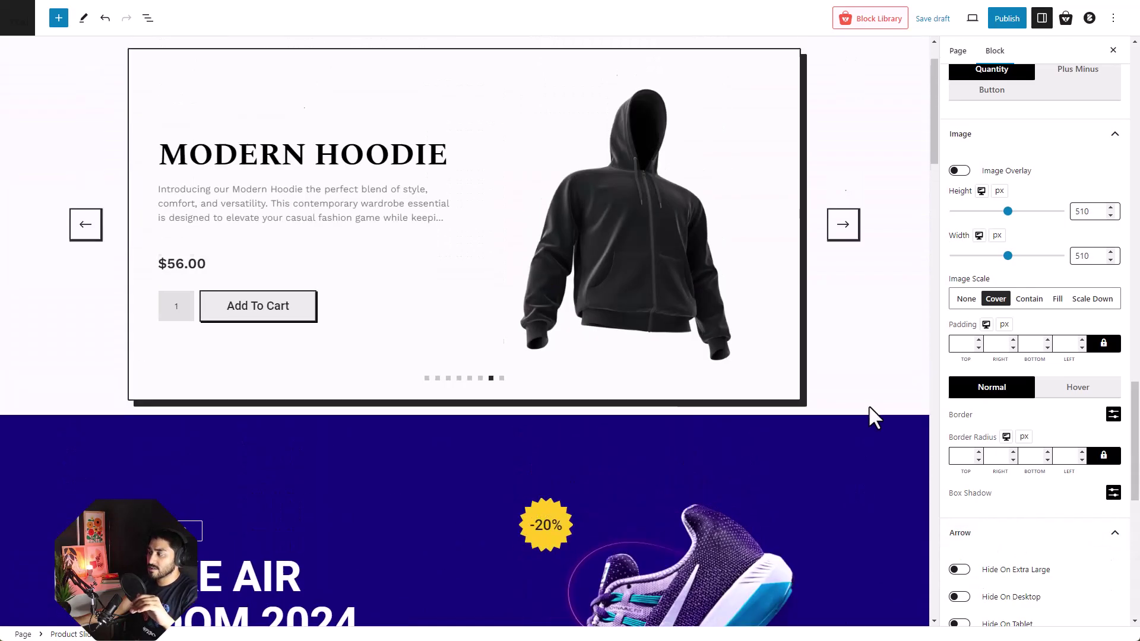
{"action": "scroll", "coordinate": [860, 445], "scroll_direction": "down", "scroll_amount": 7}
{"action": "scroll", "coordinate": [862, 438], "scroll_direction": "down", "scroll_amount": 8}
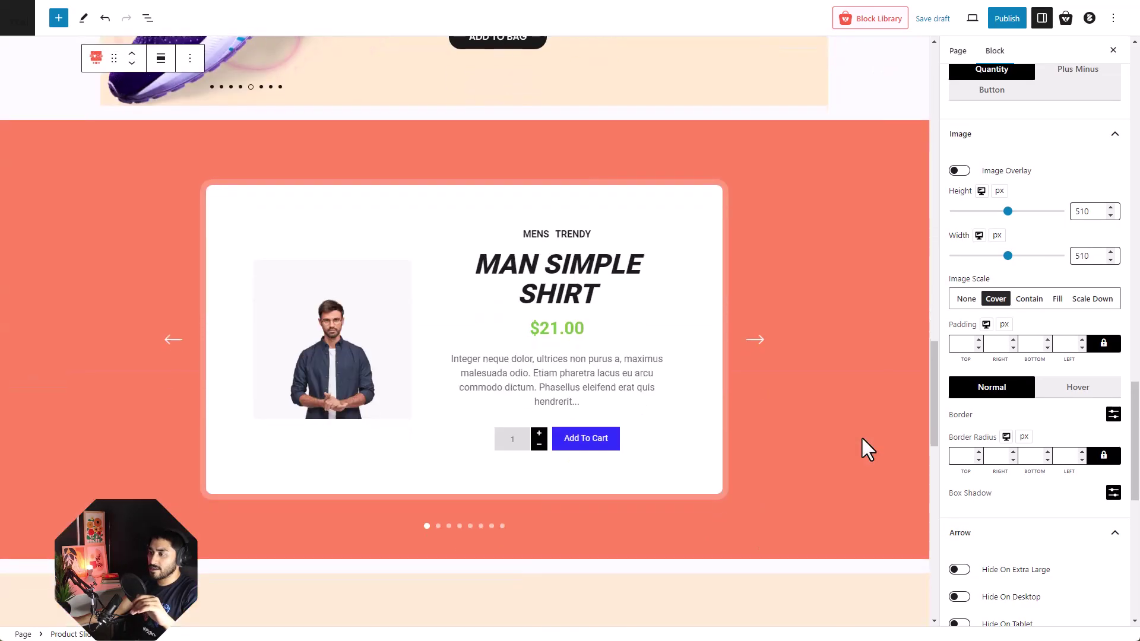
{"action": "left_click", "coordinate": [815, 511]}
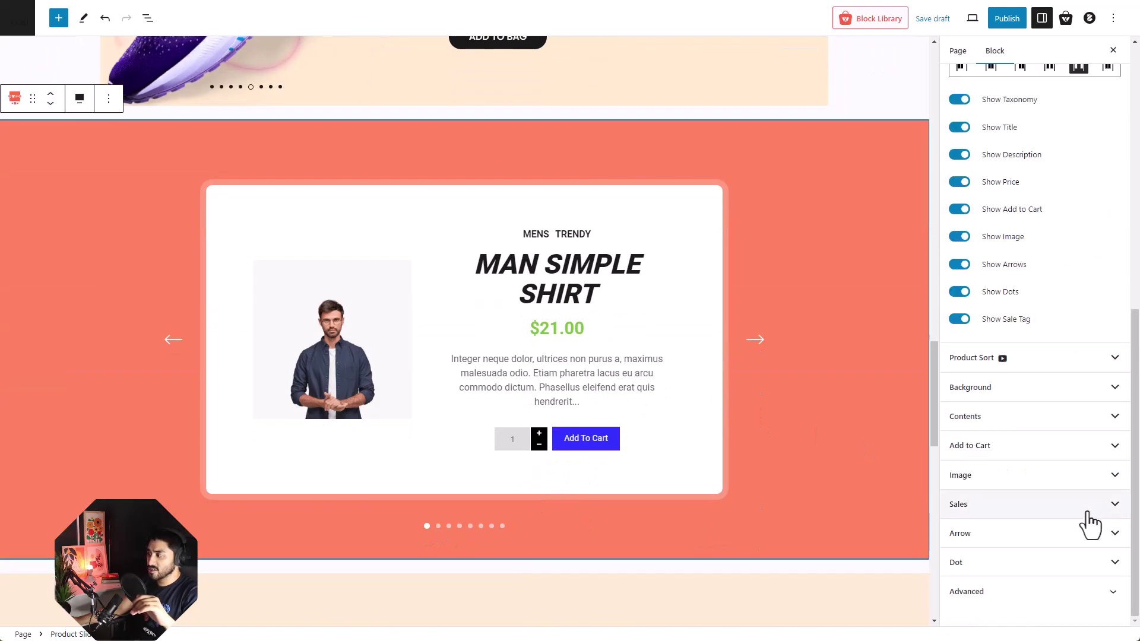
Select the top Modern Hoodie slider block and expand its Dot settings panel
{"action": "left_click", "coordinate": [1004, 565]}
{"action": "scroll", "coordinate": [858, 484], "scroll_direction": "up", "scroll_amount": 7}
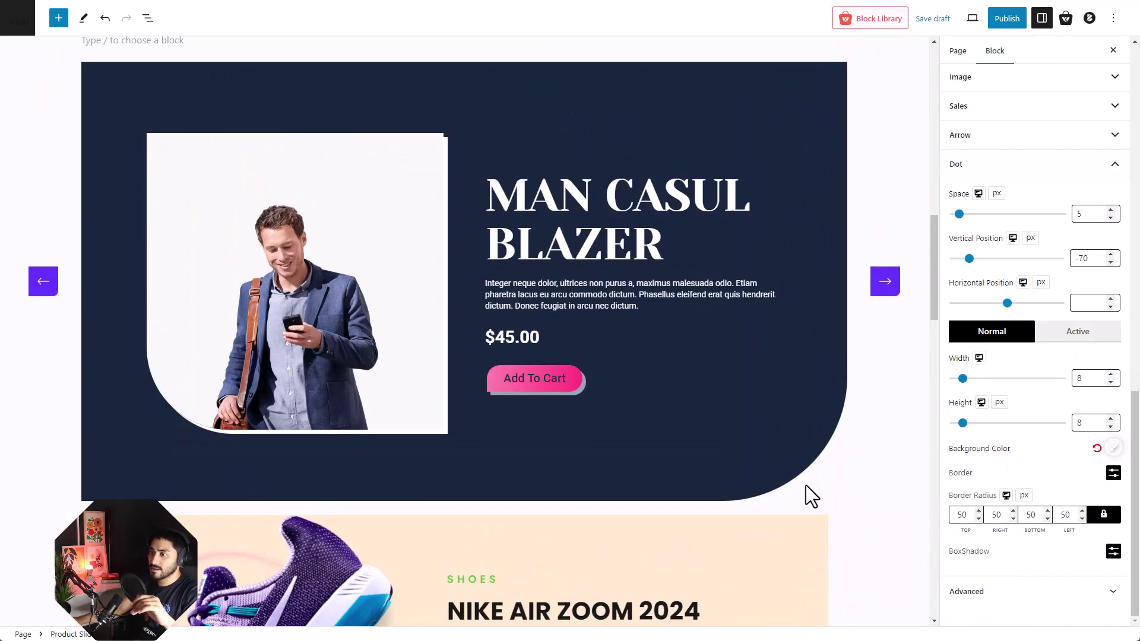
{"action": "scroll", "coordinate": [849, 512], "scroll_direction": "up", "scroll_amount": 3}
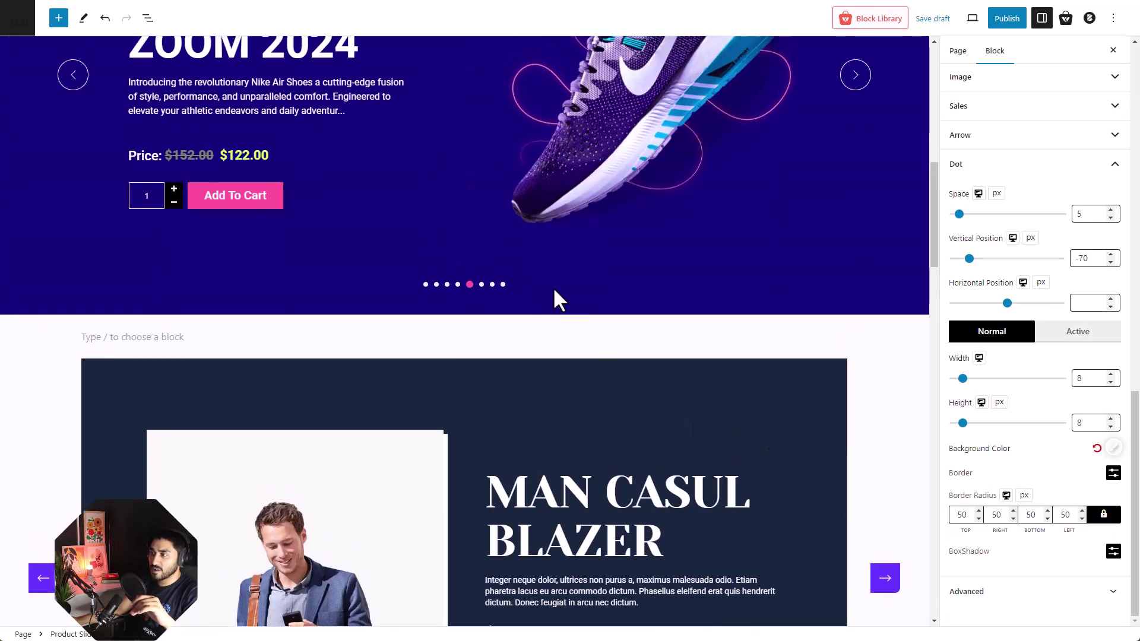
{"action": "scroll", "coordinate": [559, 309], "scroll_direction": "up", "scroll_amount": 9}
{"action": "scroll", "coordinate": [523, 353], "scroll_direction": "up", "scroll_amount": 2}
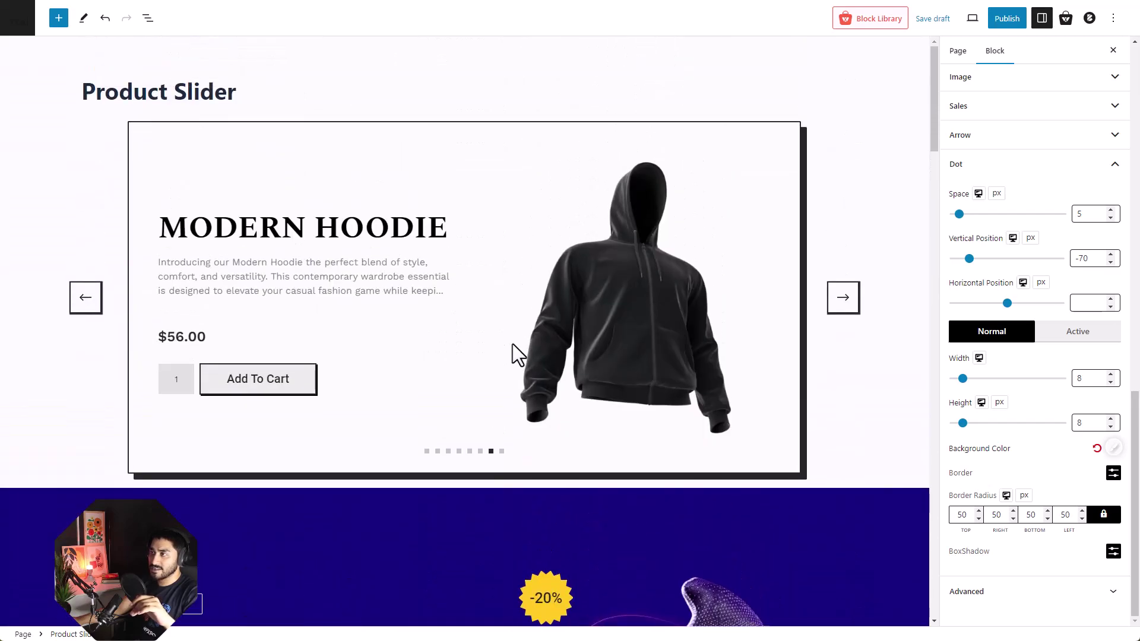
{"action": "left_click", "coordinate": [481, 456]}
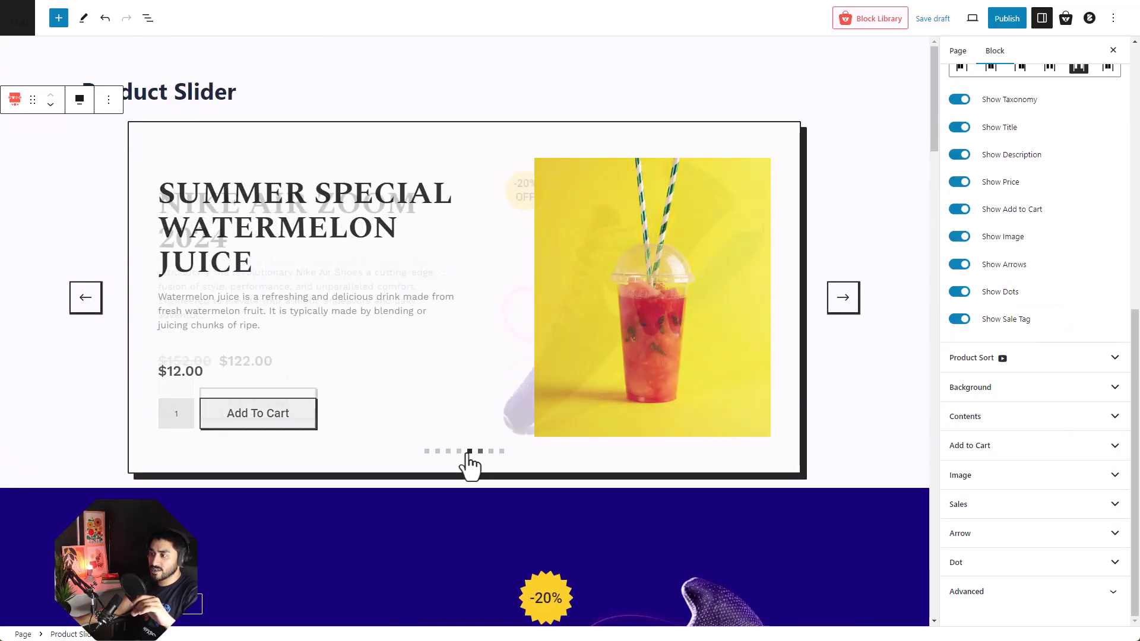
{"action": "left_click", "coordinate": [1025, 564]}
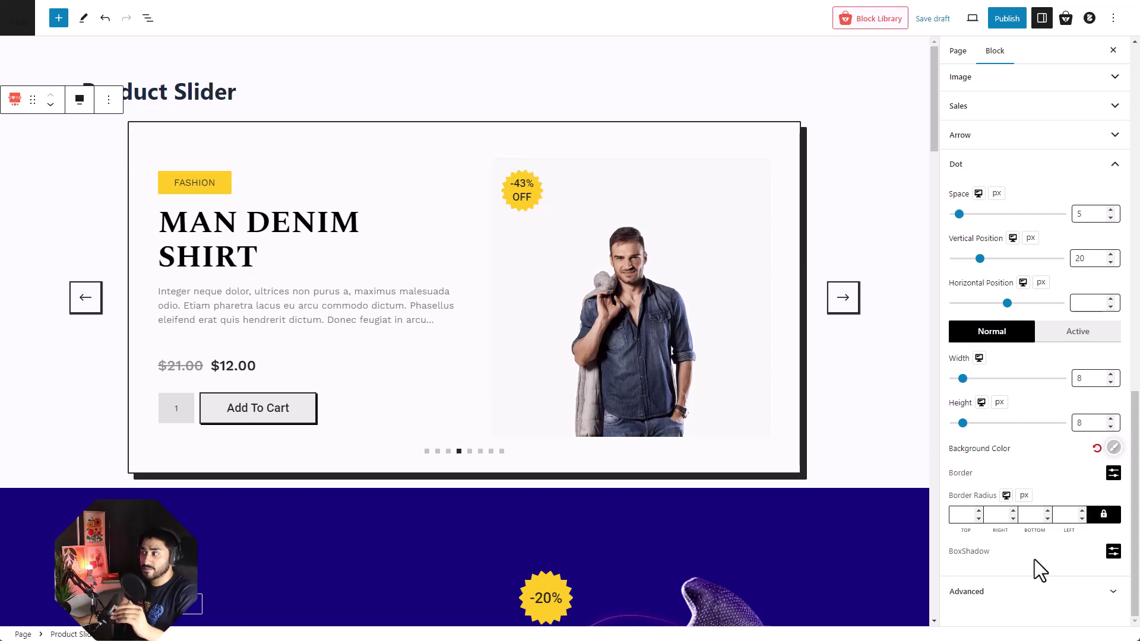
Import a premade pattern design into the top product slider
{"action": "scroll", "coordinate": [1035, 559], "scroll_direction": "up", "scroll_amount": 15}
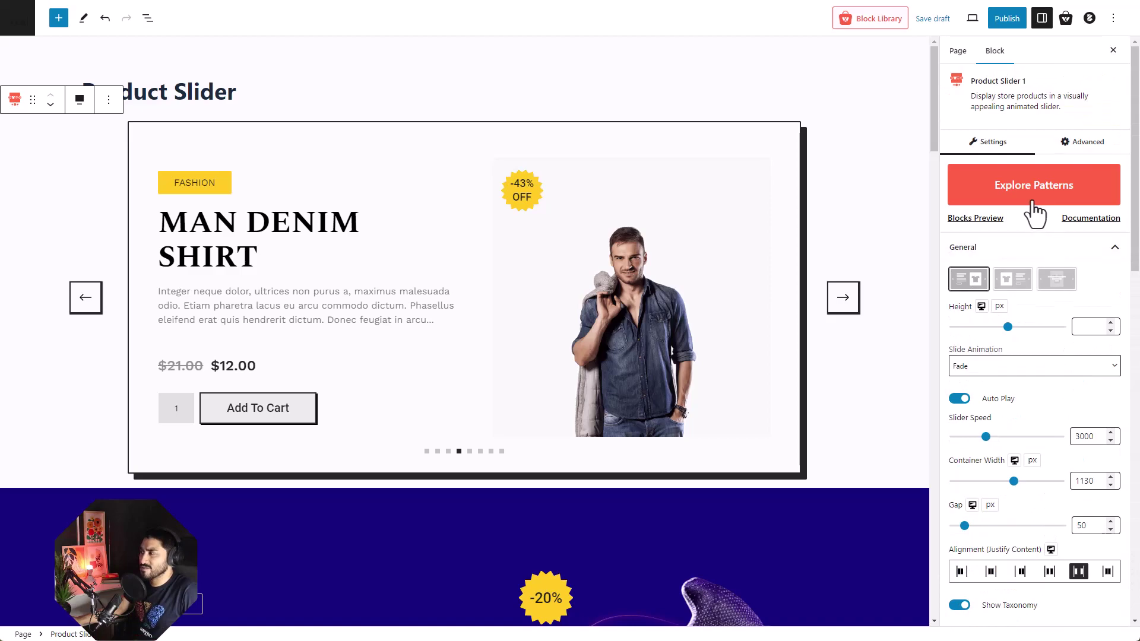
{"action": "left_click", "coordinate": [1035, 202]}
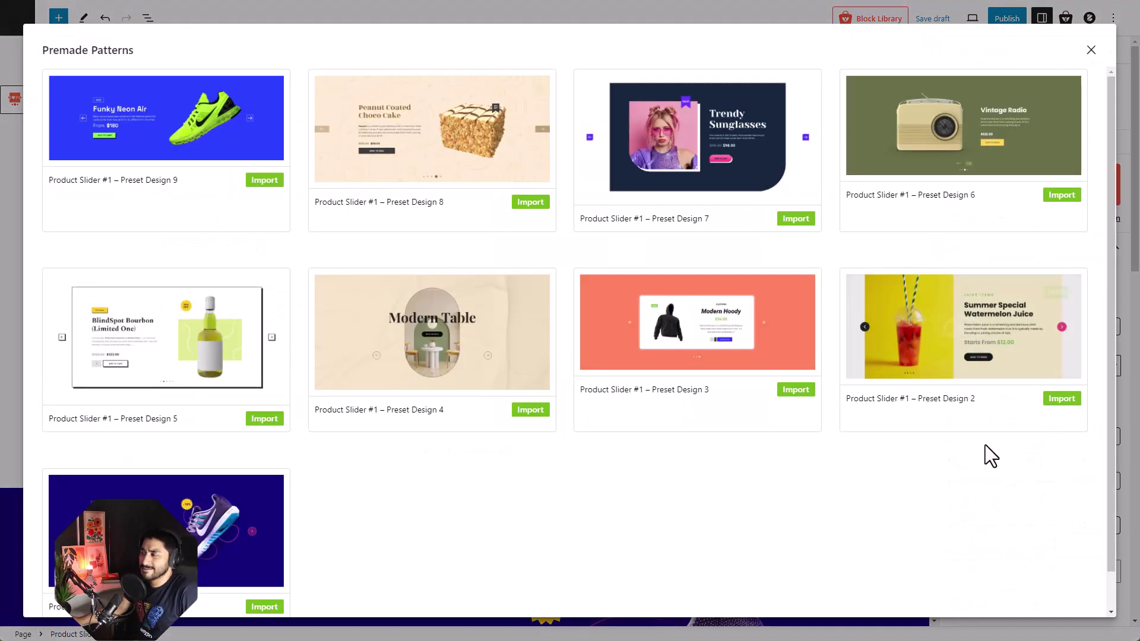
{"action": "left_click", "coordinate": [1051, 401]}
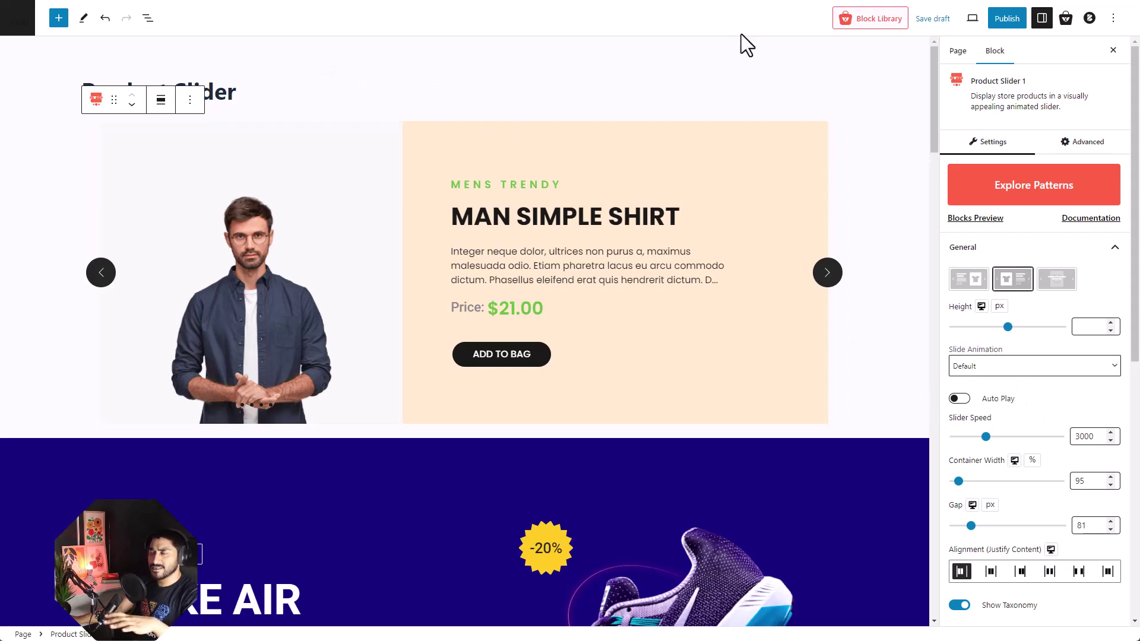
Publish the Product Slider page and open it on the live site
{"action": "left_click", "coordinate": [1007, 20]}
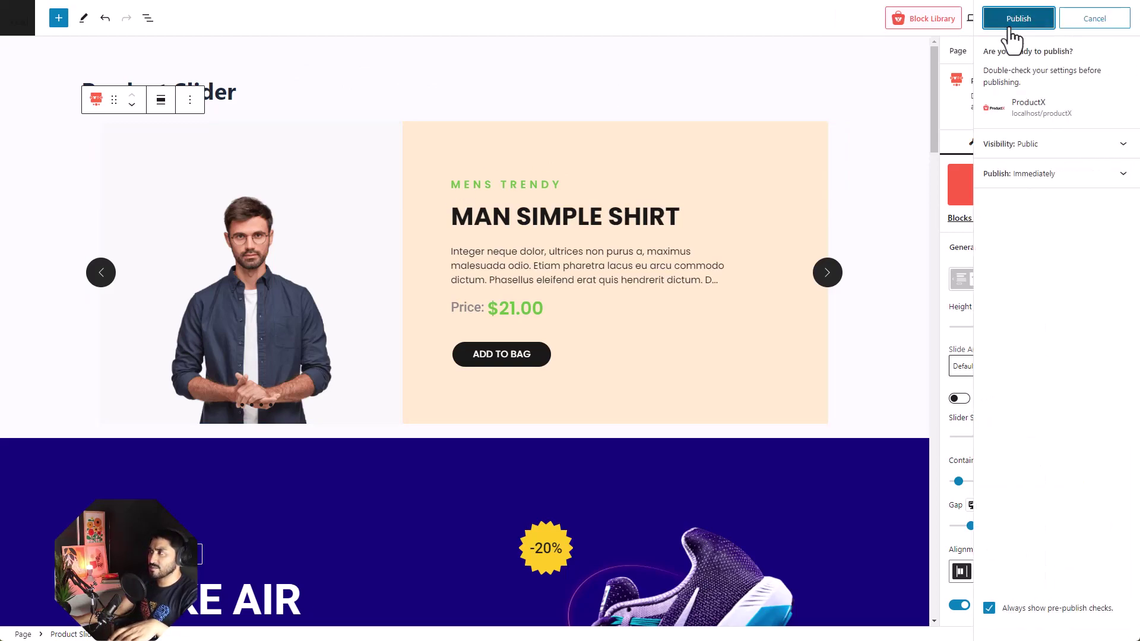
{"action": "left_click", "coordinate": [1011, 21]}
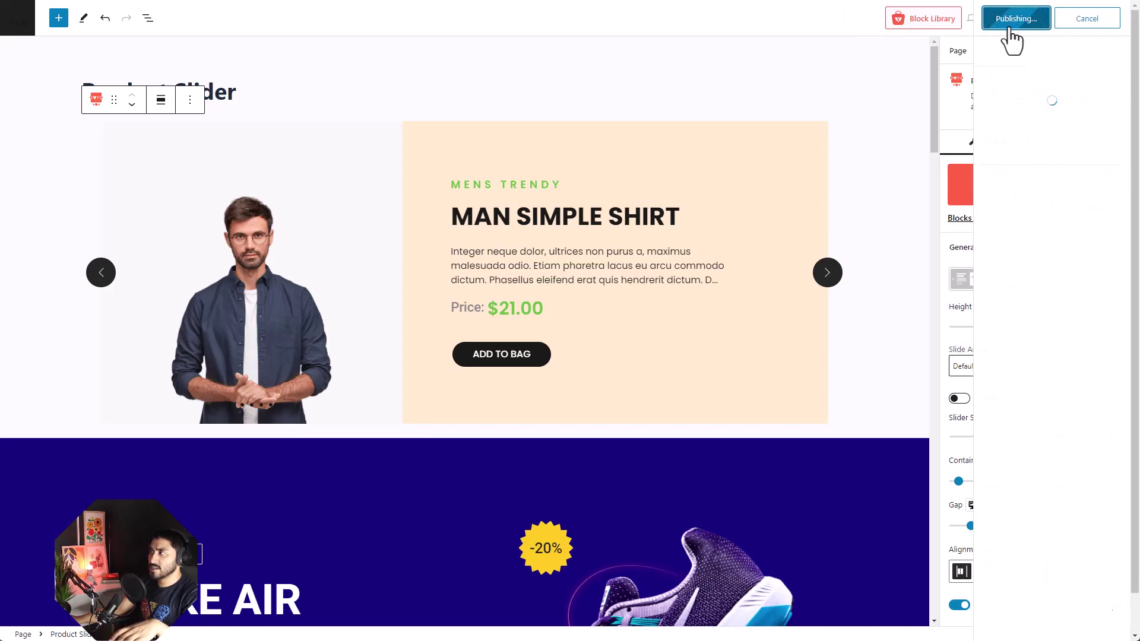
{"action": "left_click", "coordinate": [1029, 150]}
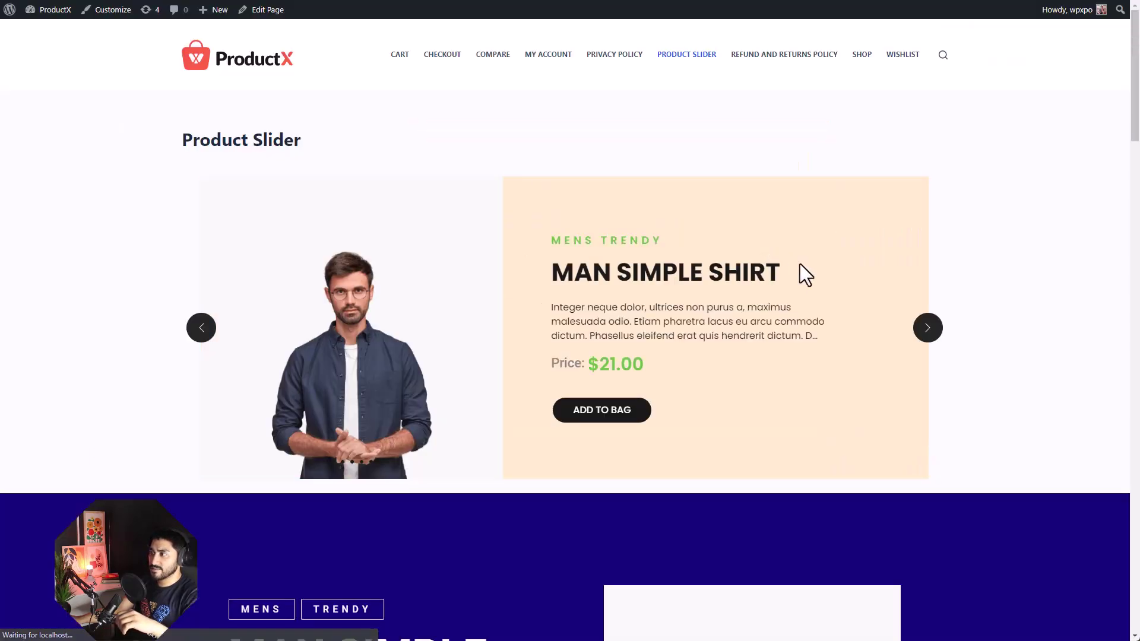
Advance the top, indigo and dark navy sliders on the live page, indigo reaching Man Casul Blazer
{"action": "left_click", "coordinate": [932, 330]}
{"action": "left_click", "coordinate": [932, 332]}
{"action": "scroll", "coordinate": [936, 332], "scroll_direction": "down", "scroll_amount": 5}
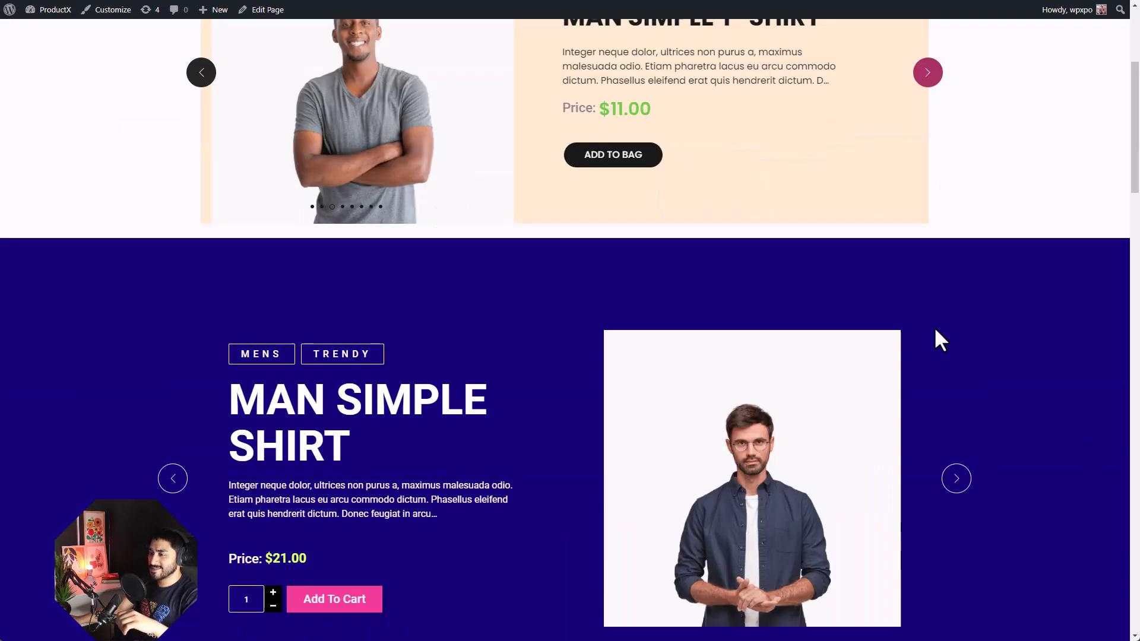
{"action": "scroll", "coordinate": [957, 428], "scroll_direction": "down", "scroll_amount": 1}
{"action": "left_click", "coordinate": [959, 387]}
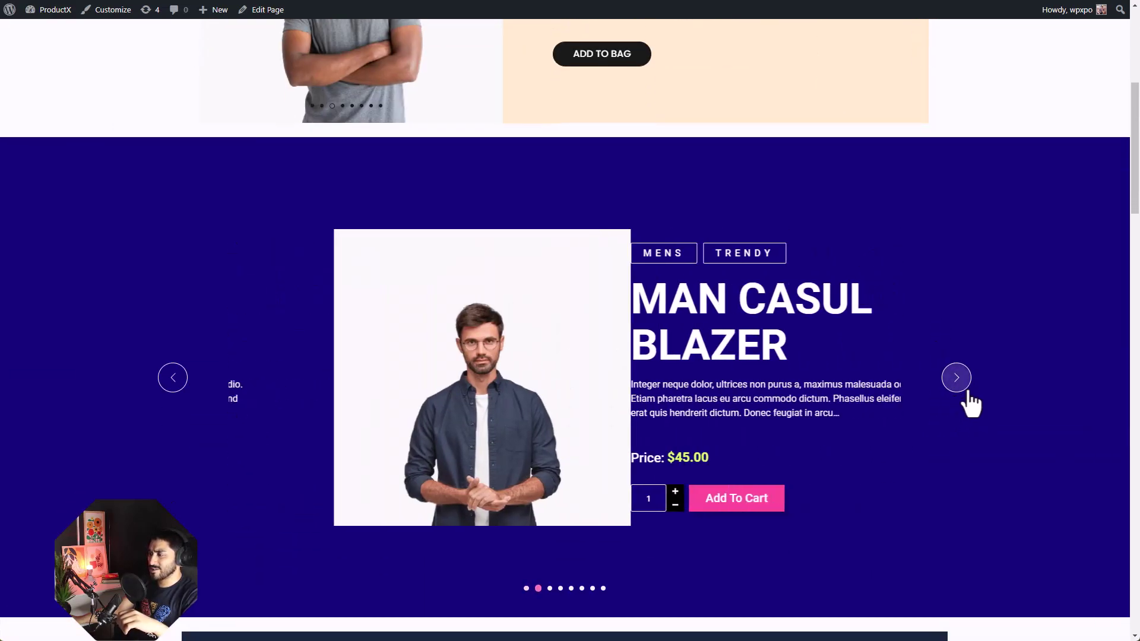
{"action": "scroll", "coordinate": [962, 397], "scroll_direction": "down", "scroll_amount": 8}
{"action": "left_click", "coordinate": [983, 386]}
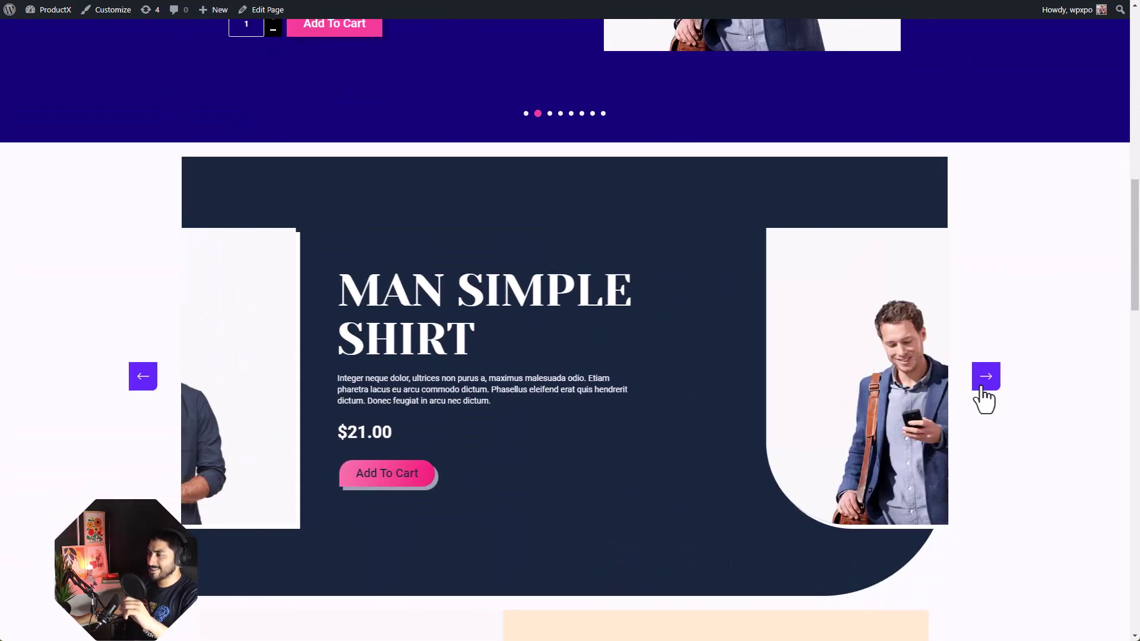
{"action": "left_click", "coordinate": [982, 387]}
Advance the lower sliders, bringing the coral, peach and green ones to Man Casul Blazer
{"action": "scroll", "coordinate": [983, 398], "scroll_direction": "down", "scroll_amount": 8}
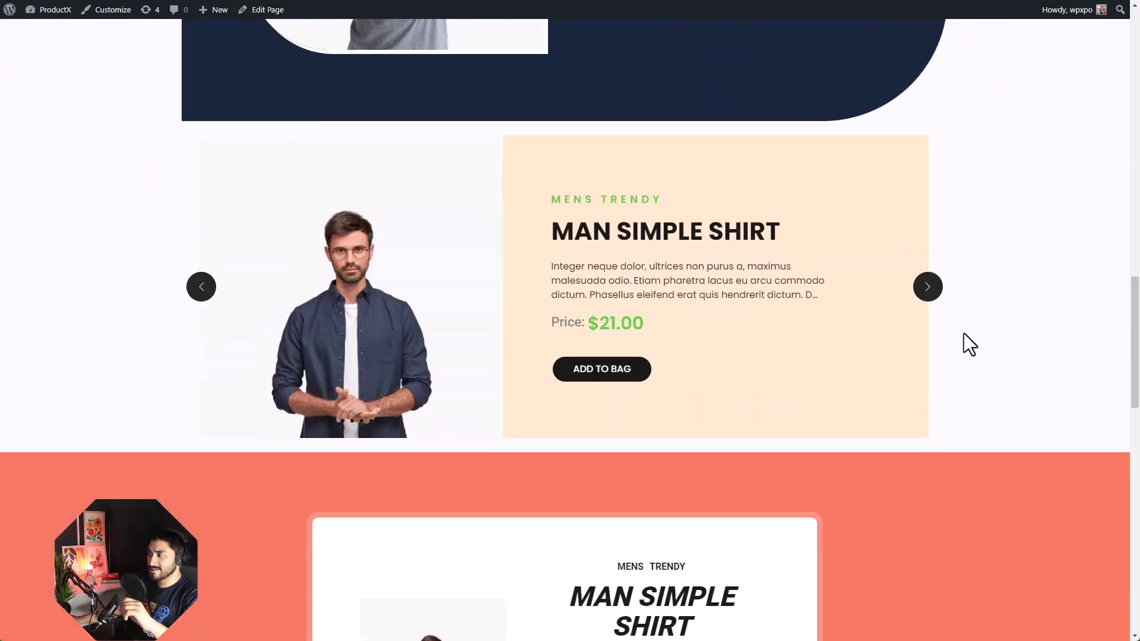
{"action": "left_click", "coordinate": [928, 287]}
{"action": "scroll", "coordinate": [929, 348], "scroll_direction": "down", "scroll_amount": 4}
{"action": "left_click", "coordinate": [853, 439]}
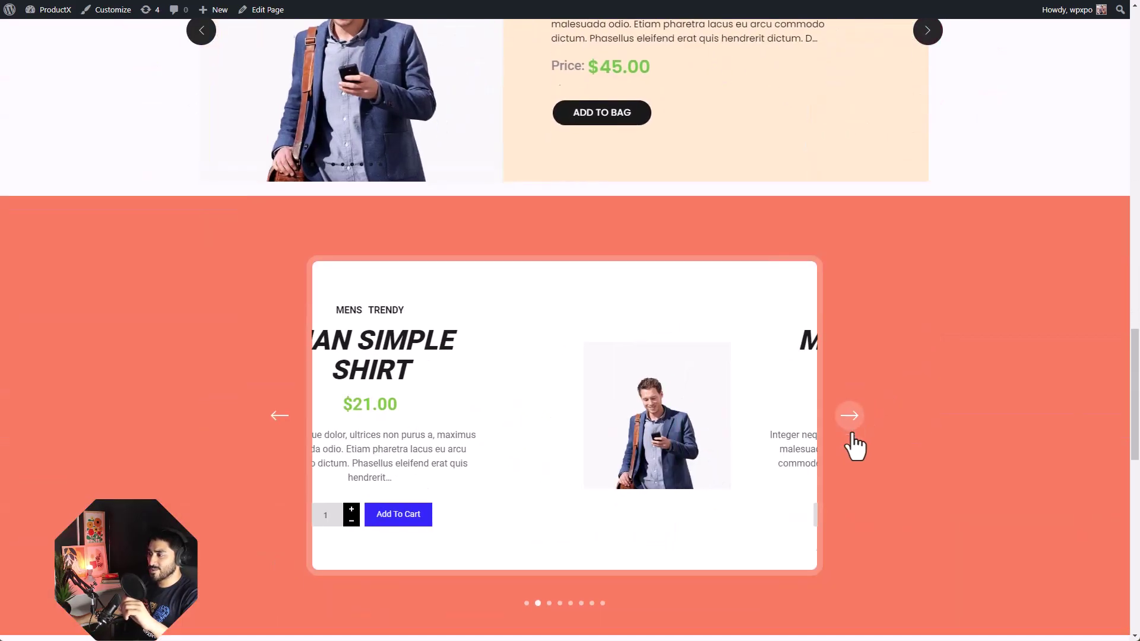
{"action": "scroll", "coordinate": [881, 462], "scroll_direction": "down", "scroll_amount": 5}
{"action": "scroll", "coordinate": [1061, 519], "scroll_direction": "down", "scroll_amount": 2}
{"action": "left_click", "coordinate": [1088, 463]}
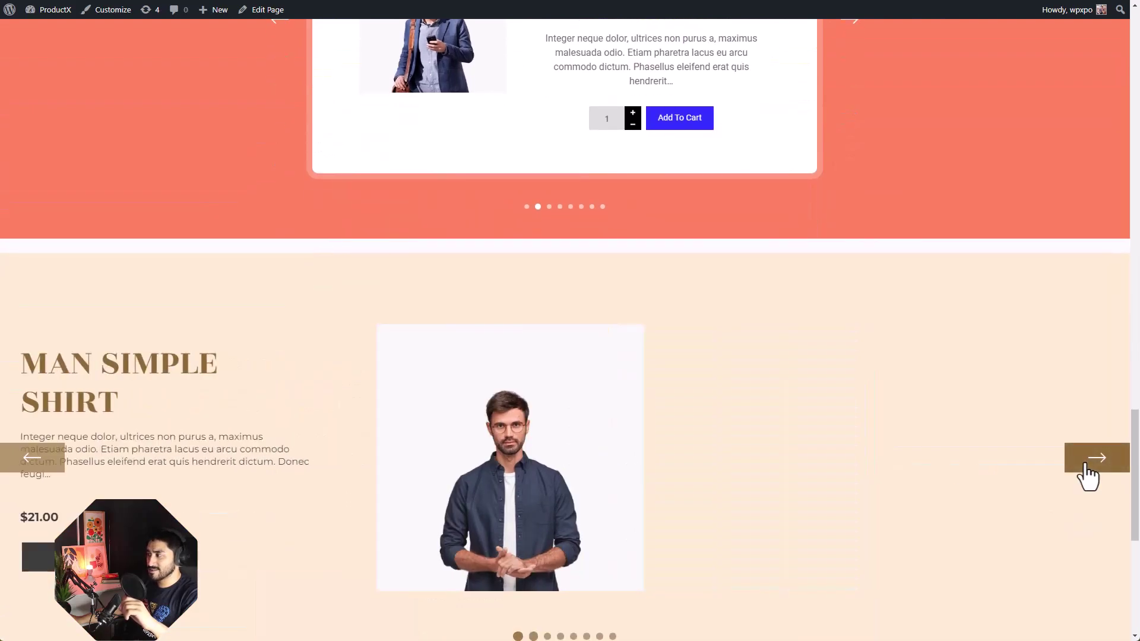
{"action": "scroll", "coordinate": [979, 478], "scroll_direction": "down", "scroll_amount": 4}
{"action": "scroll", "coordinate": [980, 478], "scroll_direction": "down", "scroll_amount": 4}
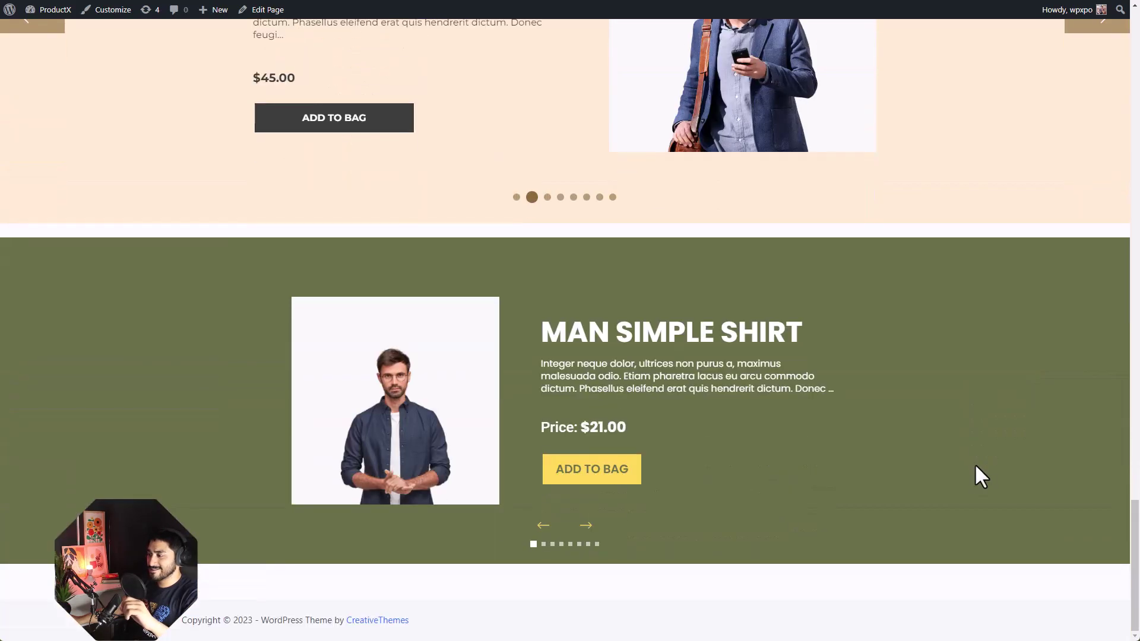
{"action": "left_click", "coordinate": [585, 526]}
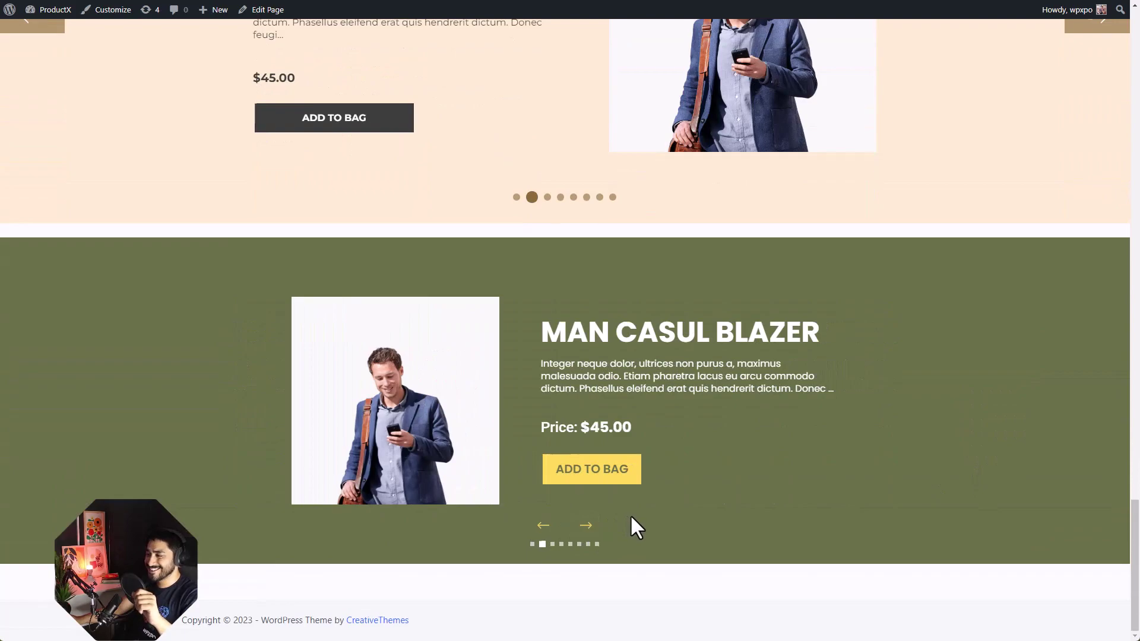
{"action": "scroll", "coordinate": [631, 516], "scroll_direction": "up", "scroll_amount": 8}
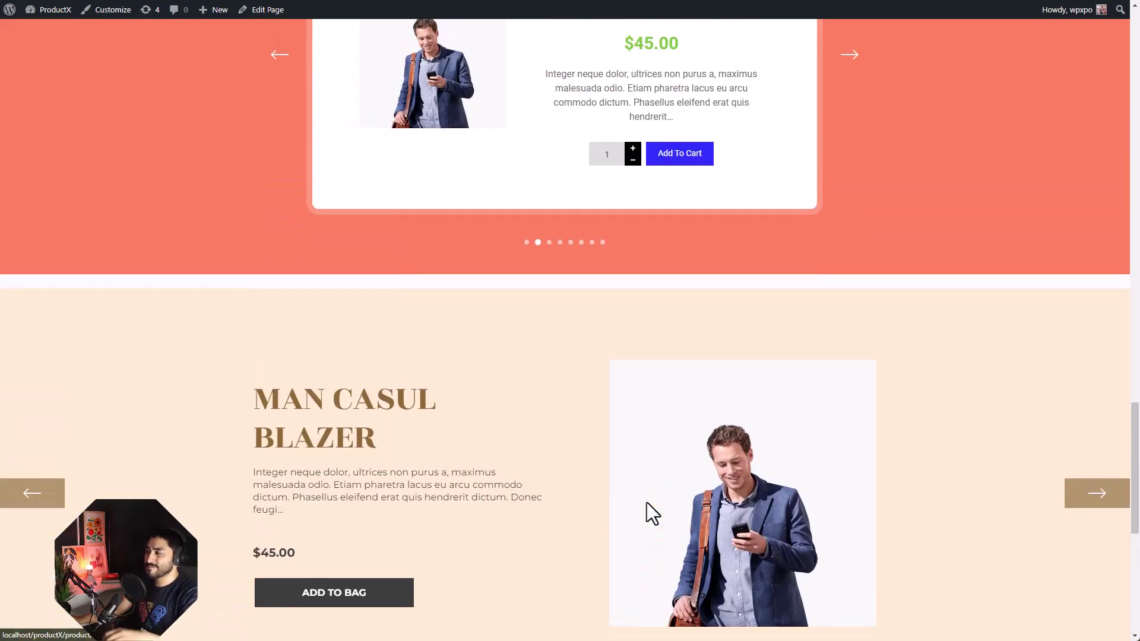